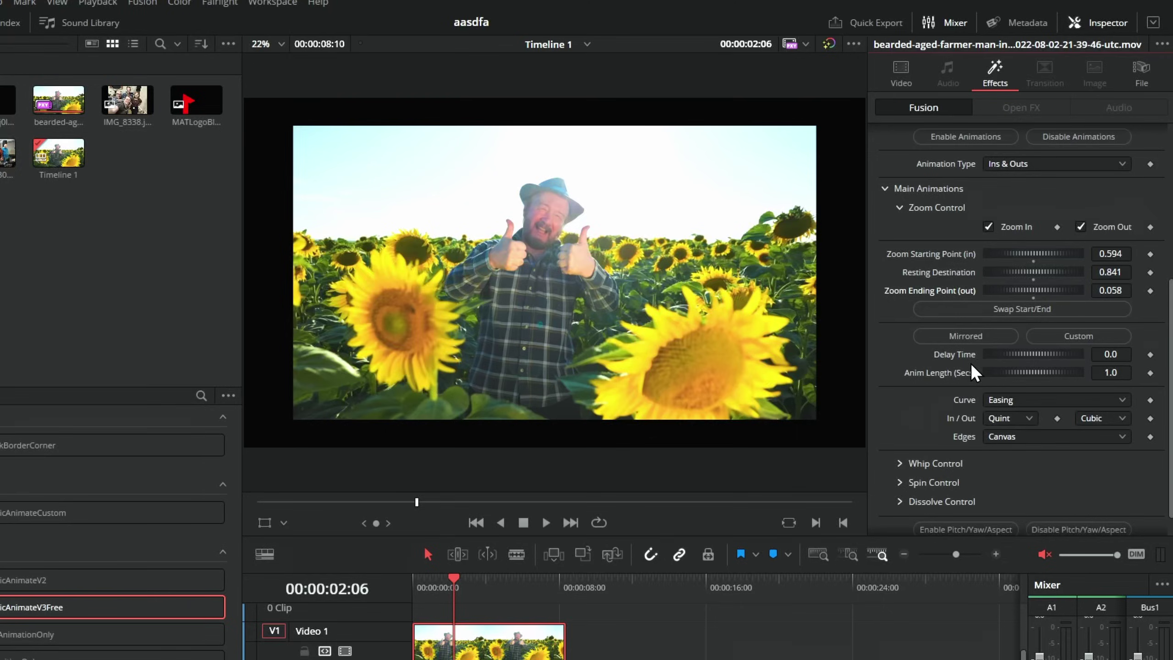
Step: Show the empty 1080p 60fps timeline on the Edit page with the playhead at the start
{"action": "key", "text": "Home"}
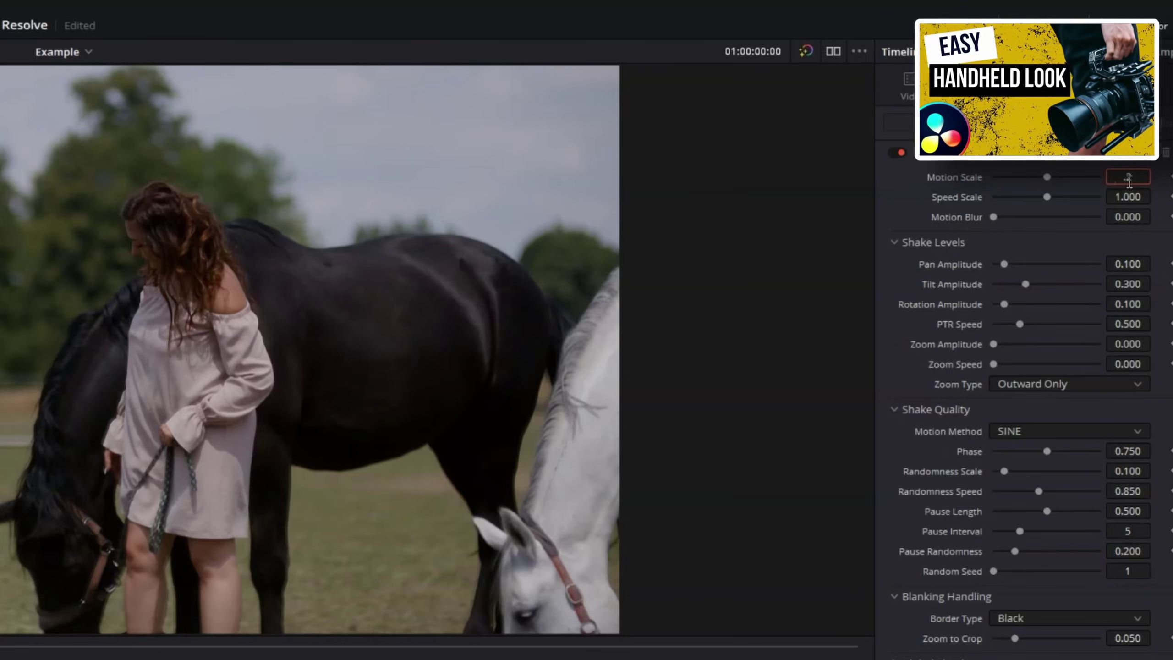
{"action": "left_click", "coordinate": [1136, 199]}
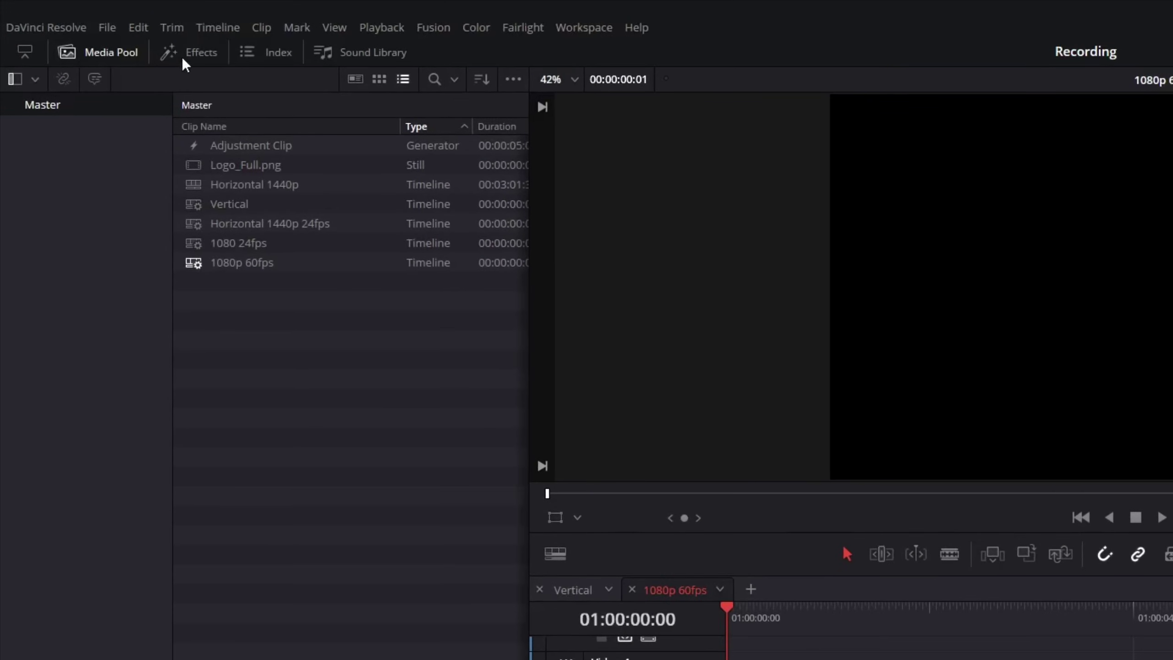
Step: Drag a Fusion Composition from the Effects library onto track Video 1
{"action": "left_click", "coordinate": [102, 28]}
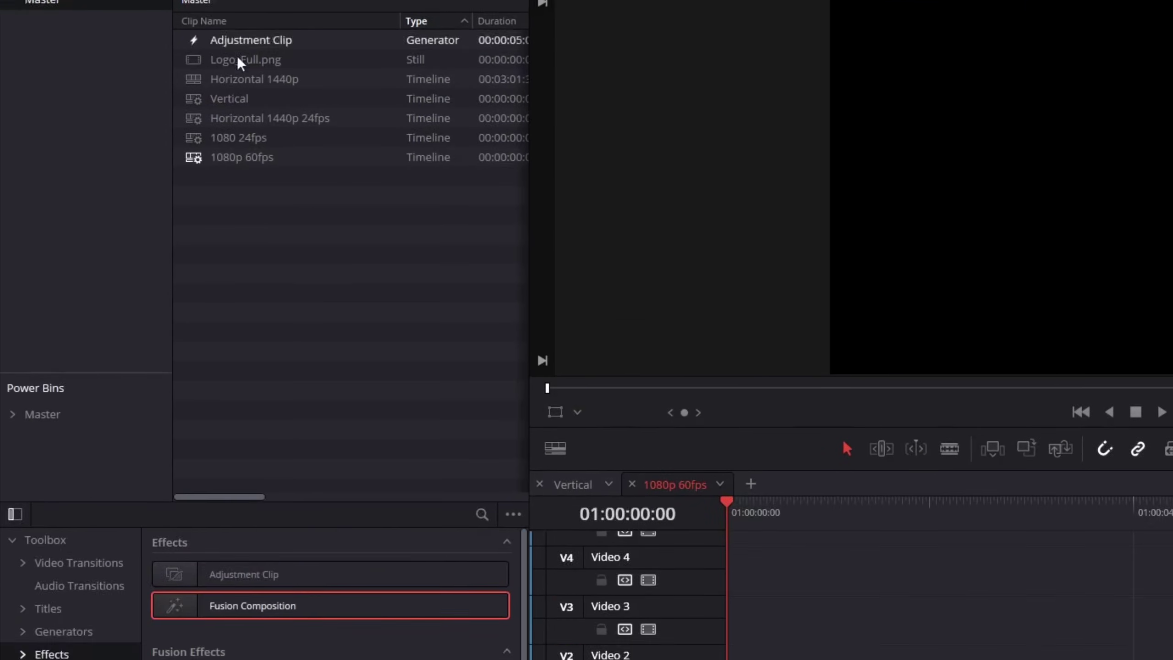
{"action": "left_click_drag", "start_coordinate": [262, 596], "coordinate": [739, 323]}
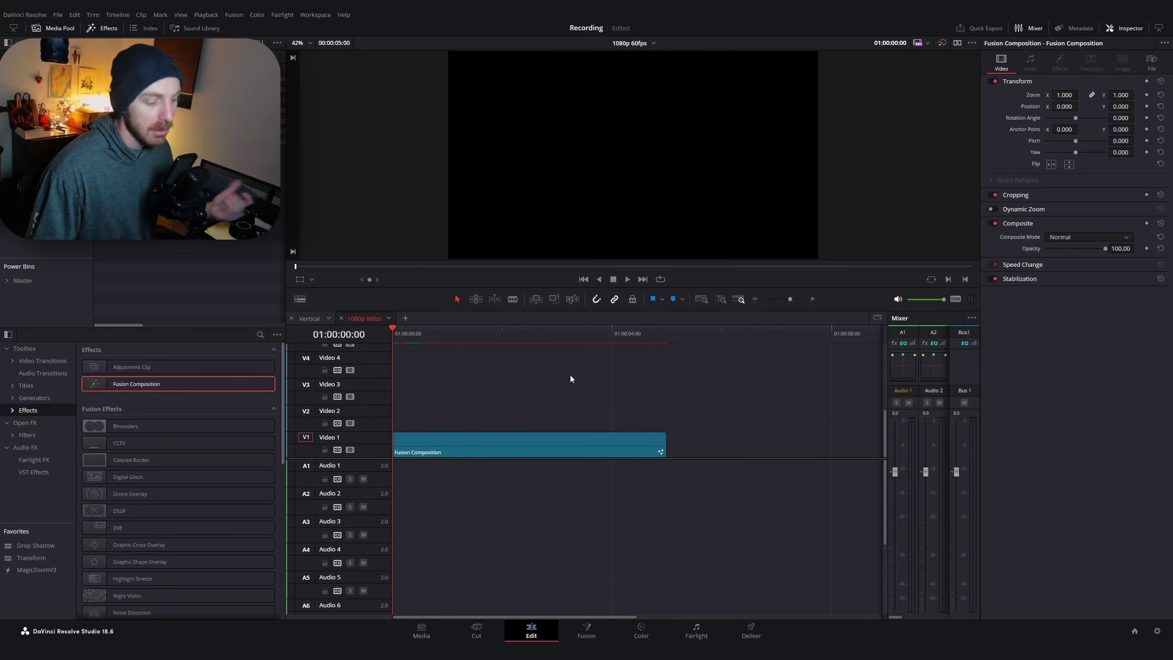
Step: Open the clip in Fusion and add a Background1 node connected to MediaOut1
{"action": "left_click", "coordinate": [467, 444]}
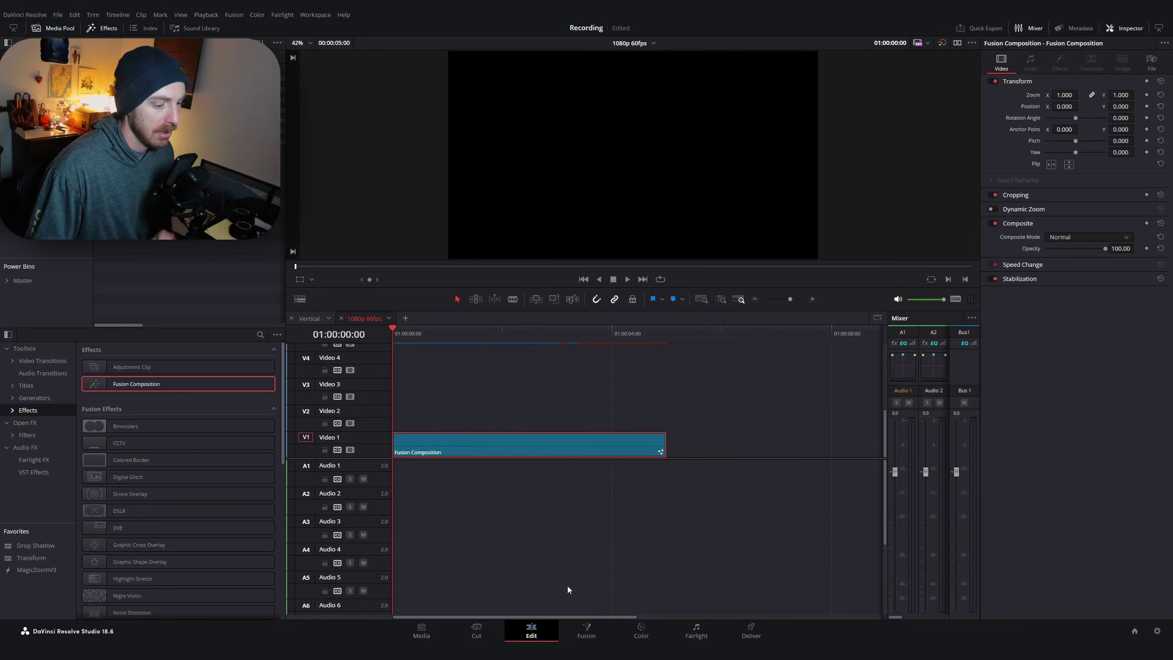
{"action": "left_click", "coordinate": [587, 631]}
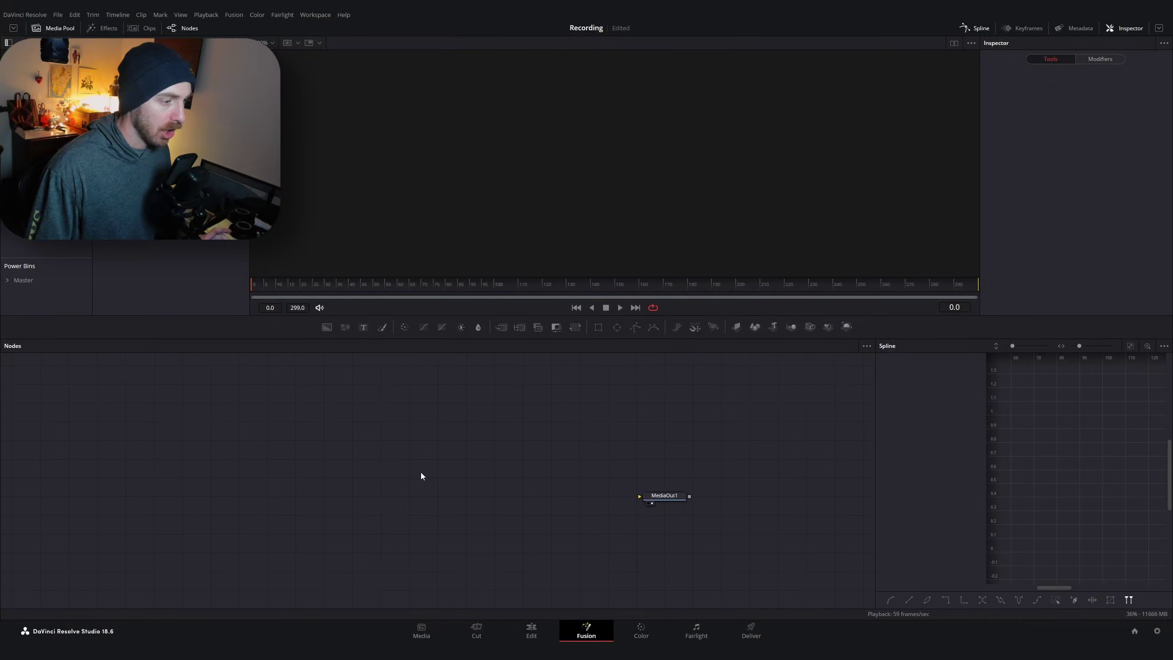
{"action": "key", "text": "shift+space"}
{"action": "type", "text": "back"}
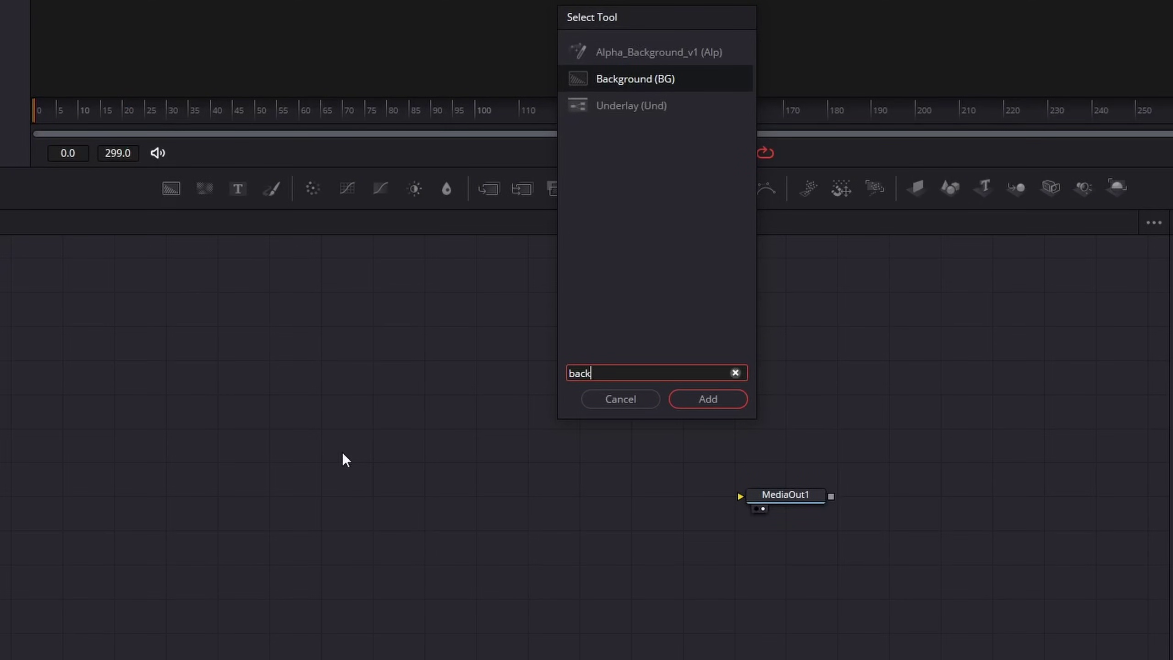
{"action": "key", "text": "Return"}
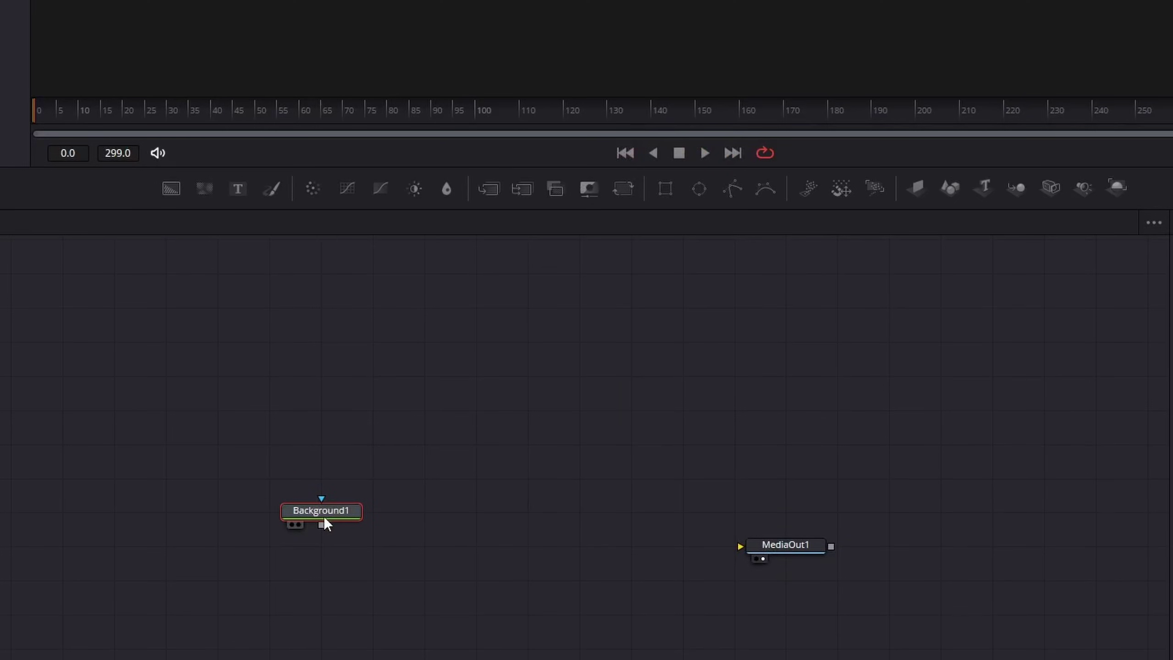
{"action": "left_click_drag", "start_coordinate": [780, 554], "coordinate": [802, 521]}
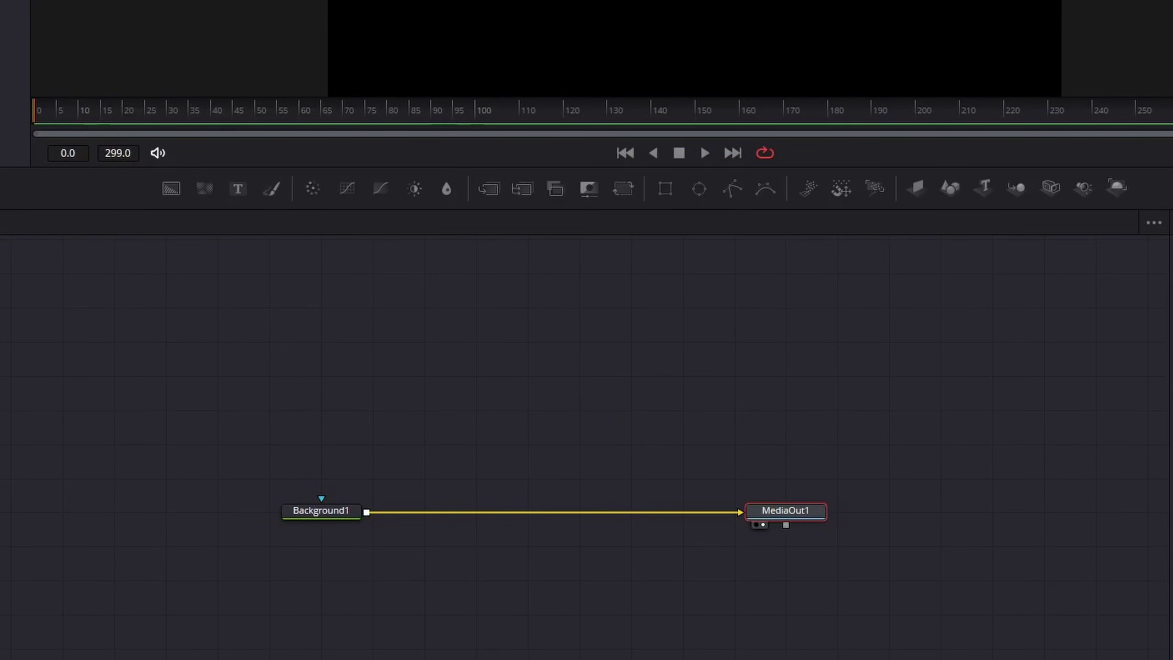
Step: Make Background1 fully transparent and merge the Logo_Full.png shark over it
{"action": "left_click", "coordinate": [321, 510]}
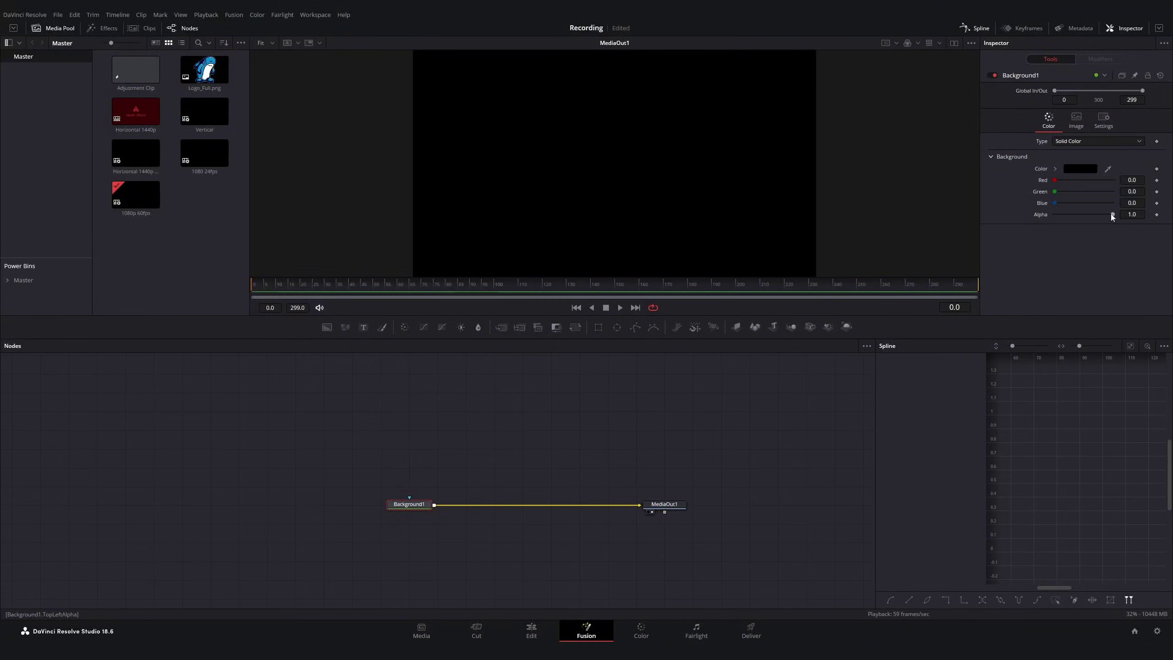
{"action": "left_click_drag", "start_coordinate": [1112, 215], "coordinate": [813, 239]}
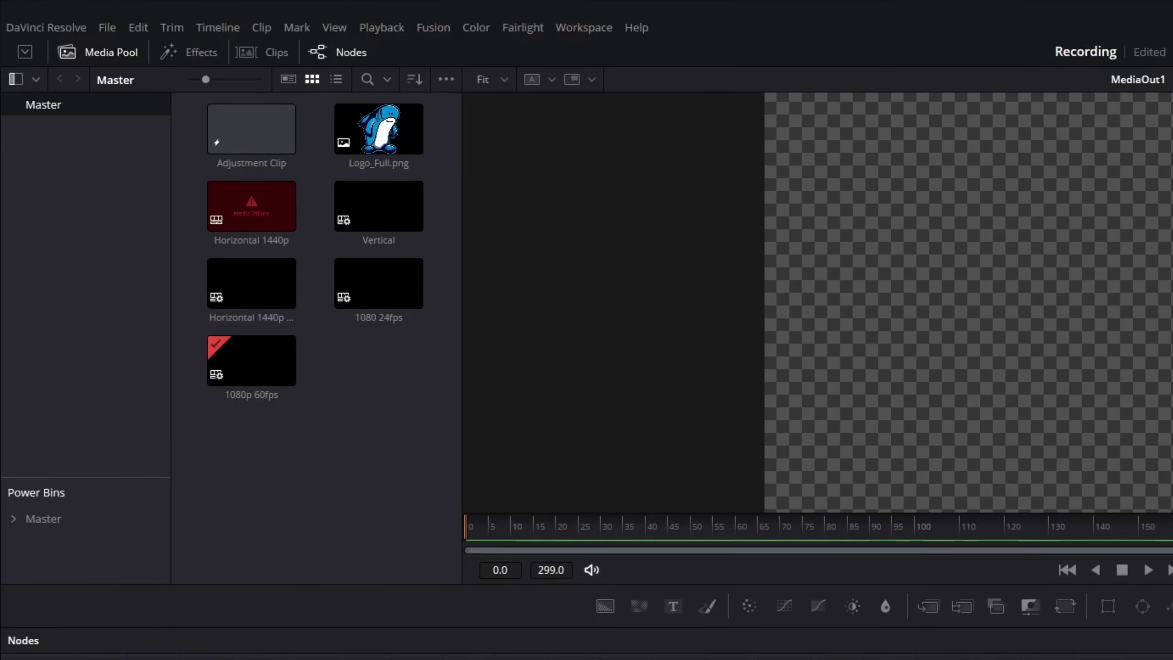
{"action": "left_click_drag", "start_coordinate": [379, 133], "coordinate": [919, 659]}
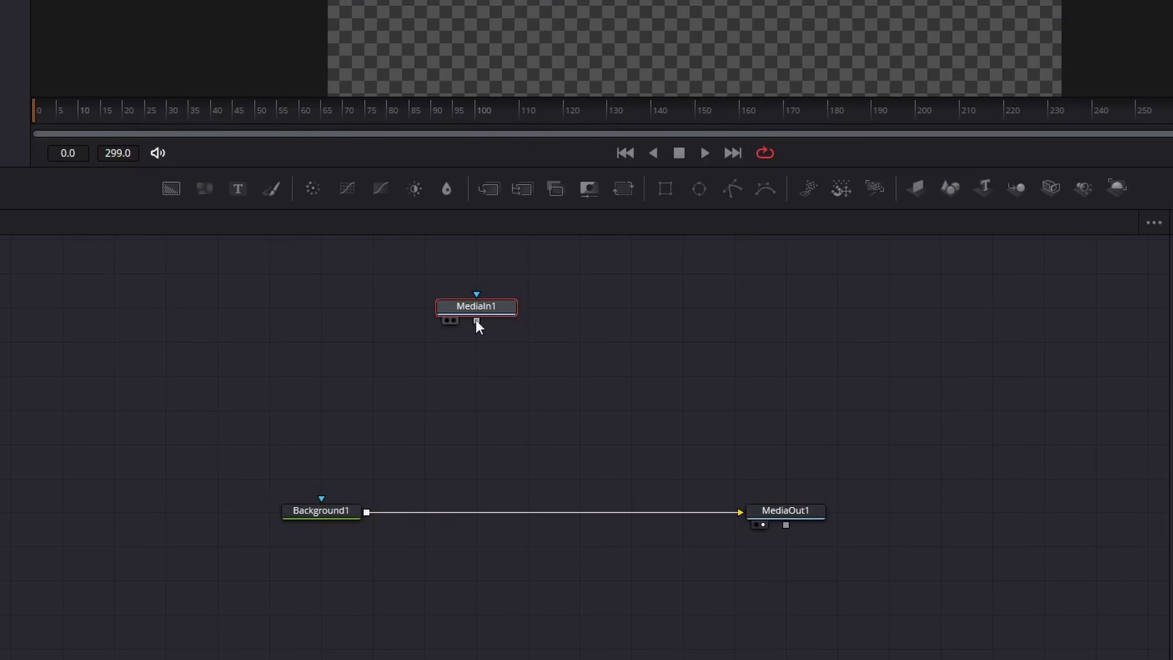
{"action": "left_click_drag", "start_coordinate": [494, 399], "coordinate": [367, 513]}
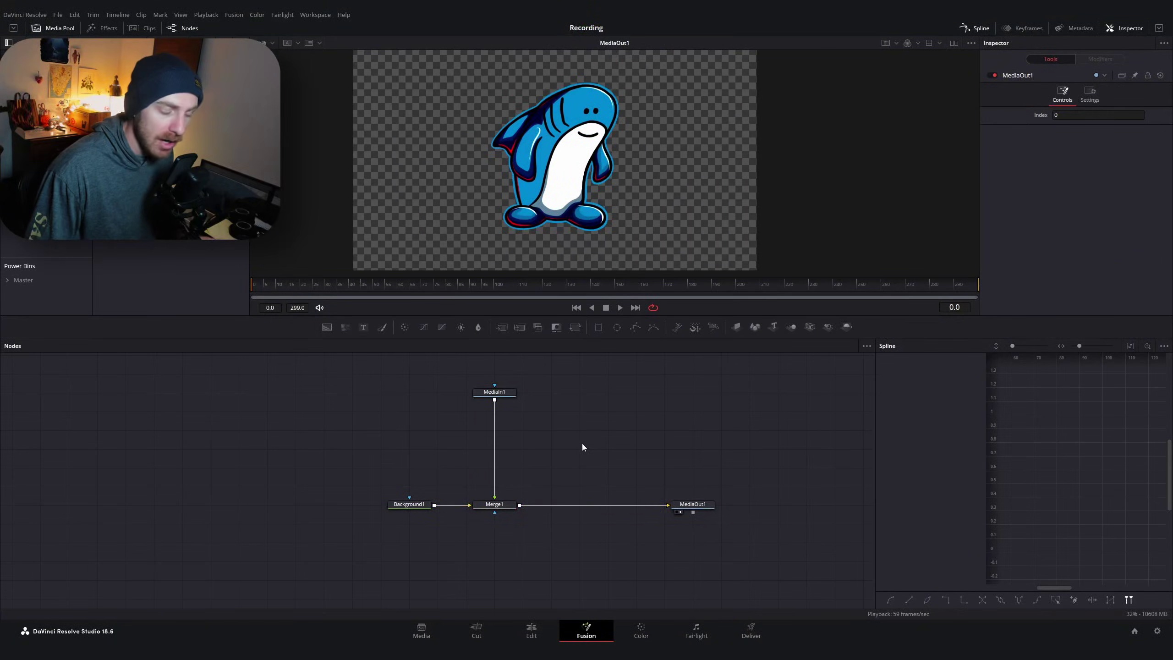
Step: Abandon the Wobble tool search and add a Transform1 node after Merge1 instead
{"action": "key", "text": "shift+space"}
{"action": "type", "text": "back"}
{"action": "key", "text": "BackSpace"}
{"action": "key", "text": "BackSpace"}
{"action": "key", "text": "BackSpace"}
{"action": "key", "text": "BackSpace"}
{"action": "type", "text": "wob"}
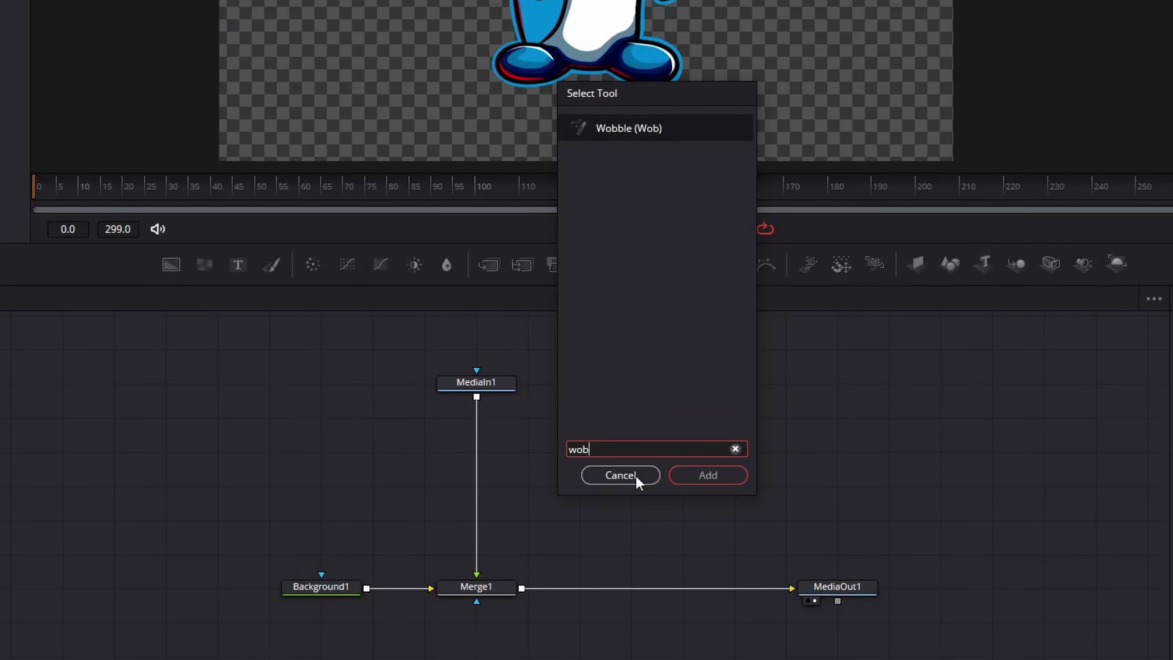
{"action": "left_click", "coordinate": [620, 475]}
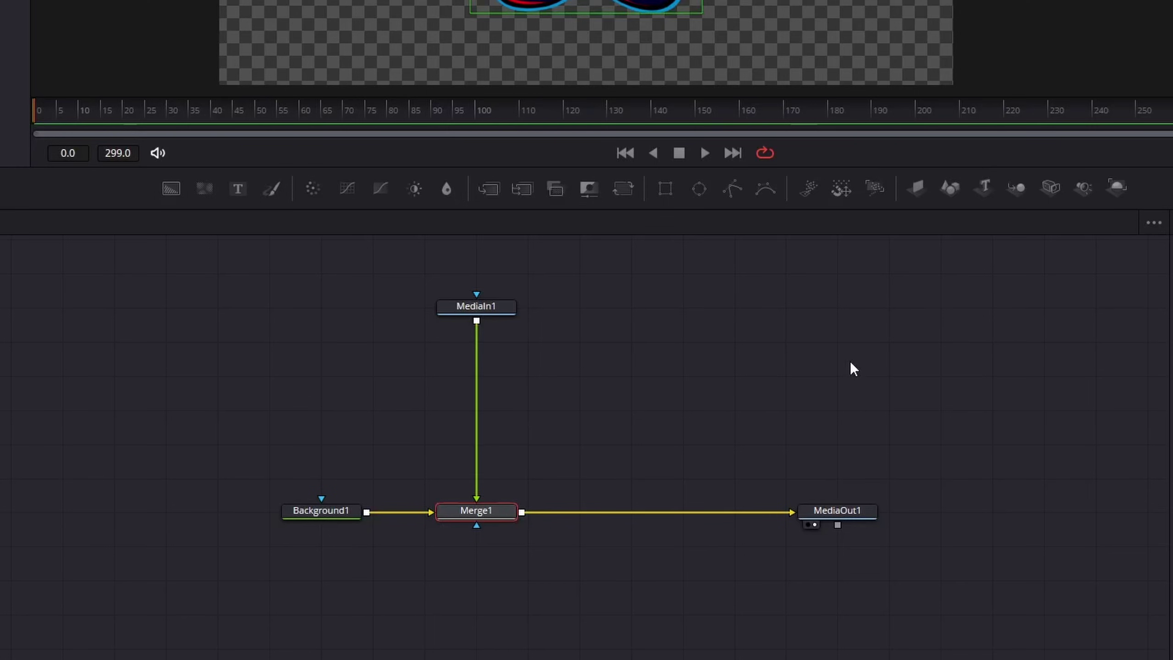
{"action": "key", "text": "shift+space"}
{"action": "type", "text": "back"}
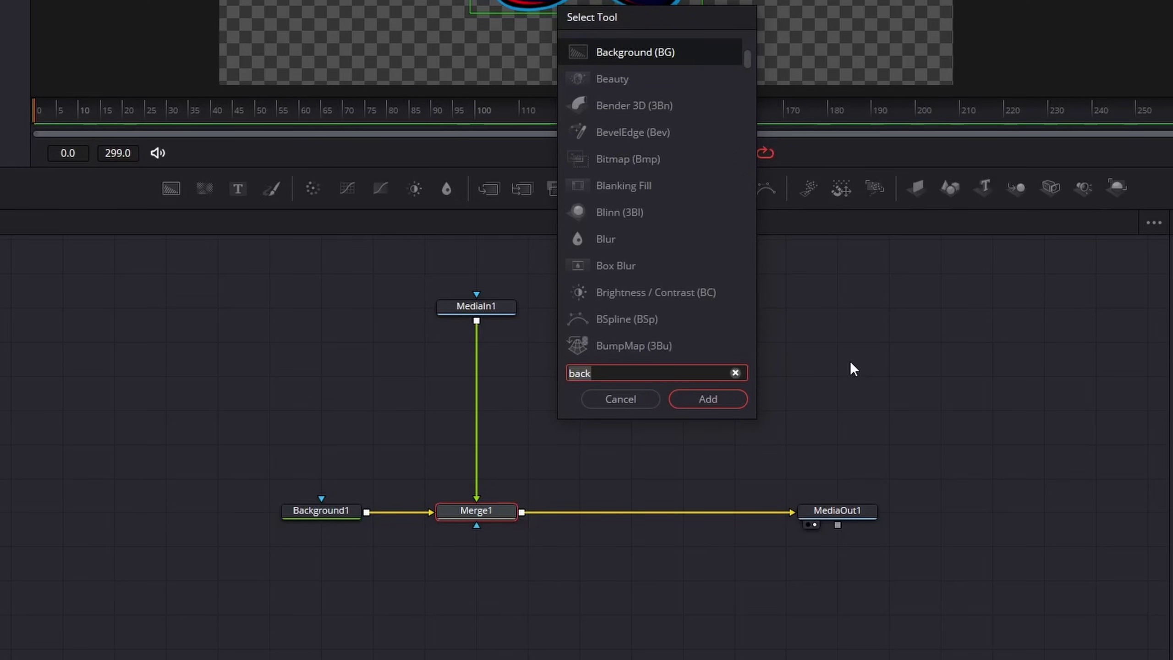
{"action": "type", "text": "transfor"}
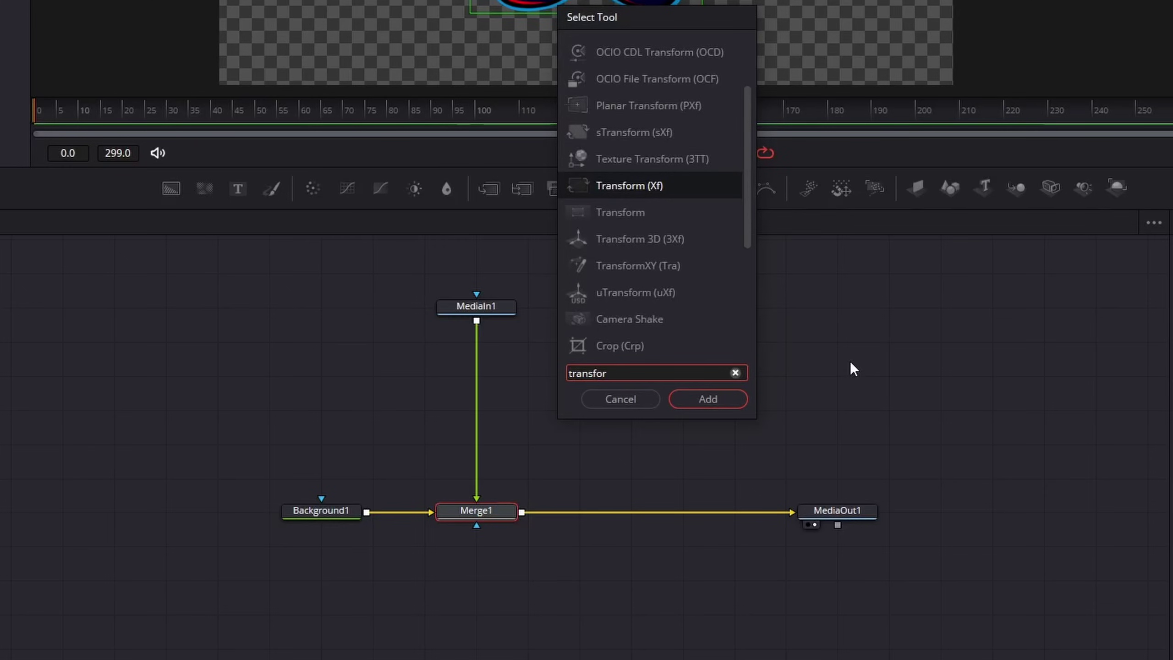
{"action": "double_click", "coordinate": [656, 189]}
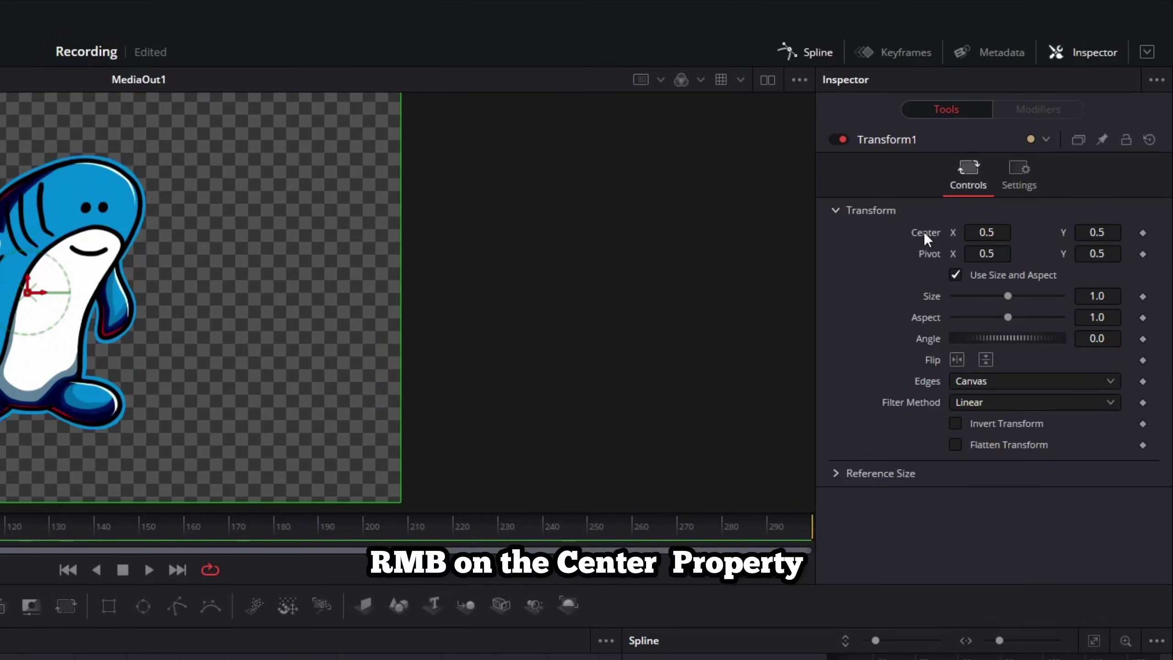
Step: Drive Transform1's Center with a Perturb modifier and play to preview the drift
{"action": "right_click", "coordinate": [921, 234]}
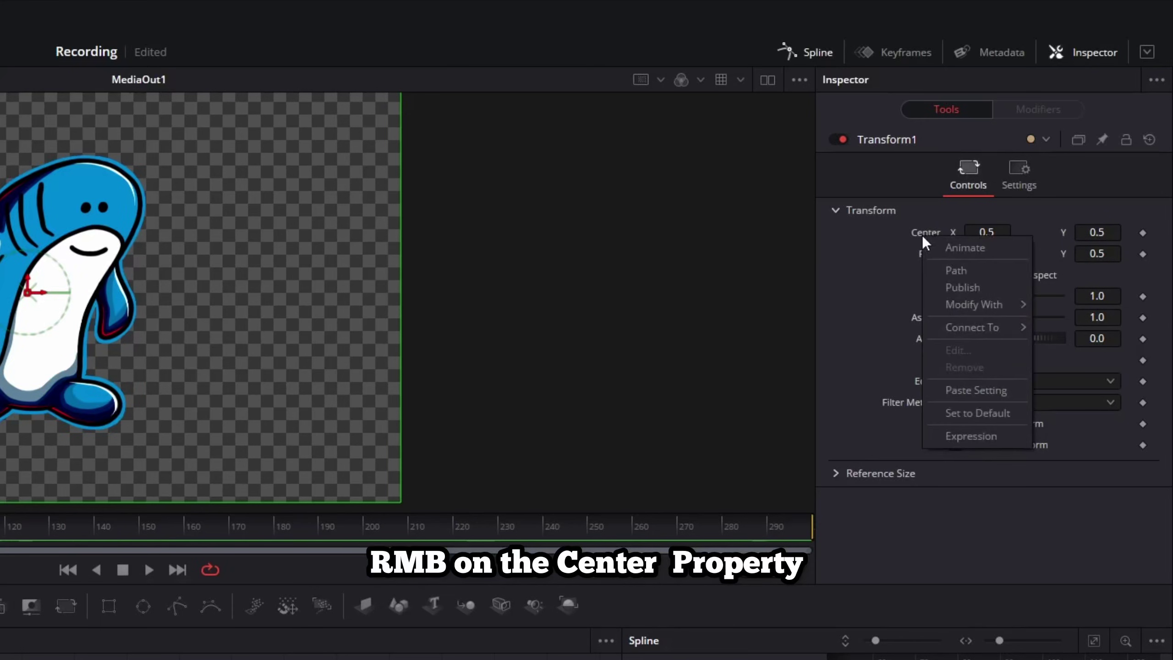
{"action": "mouse_move", "coordinate": [982, 303]}
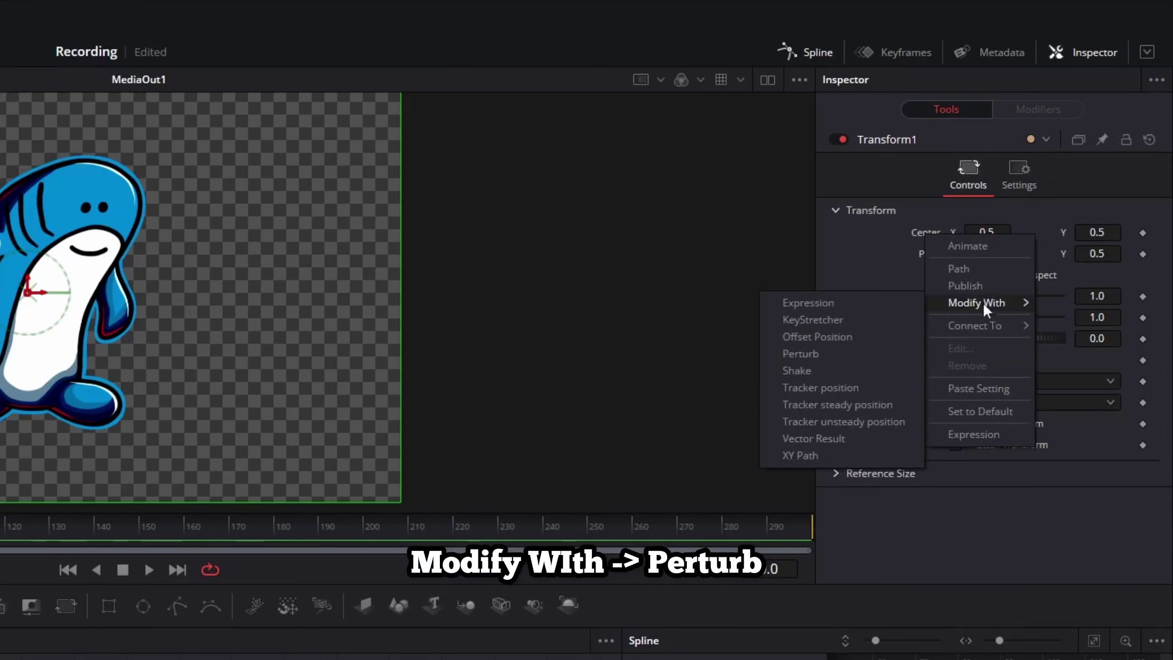
{"action": "left_click", "coordinate": [832, 354]}
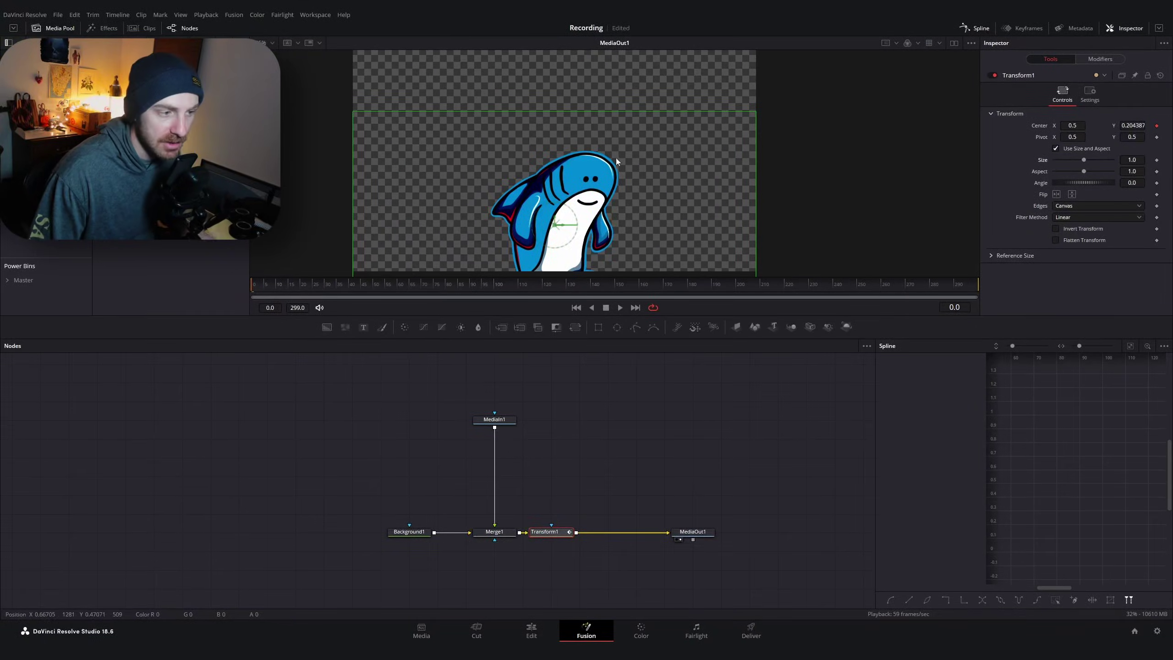
{"action": "scroll", "coordinate": [609, 133], "scroll_direction": "down", "scroll_amount": 2}
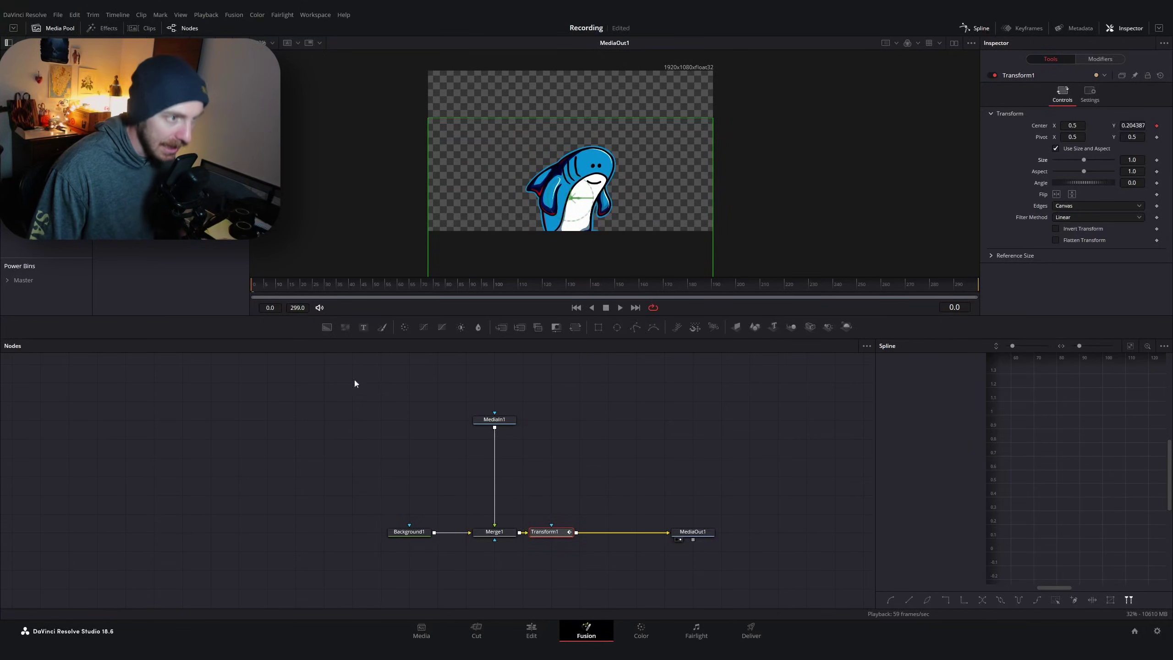
{"action": "key", "text": "space"}
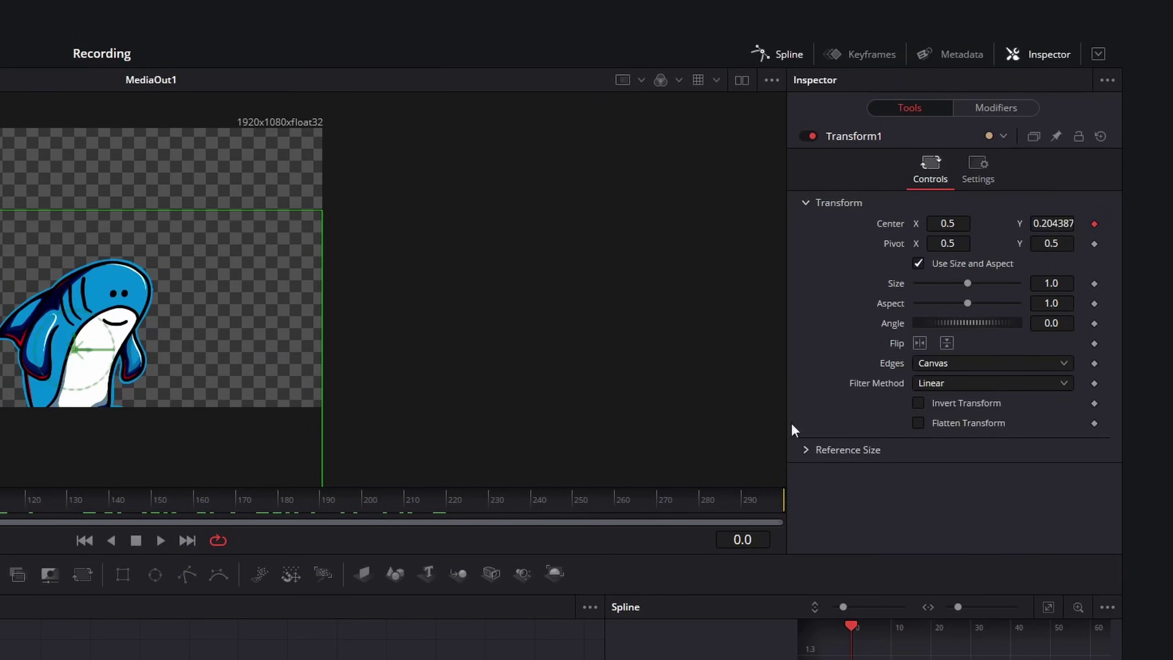
{"action": "left_click", "coordinate": [994, 111]}
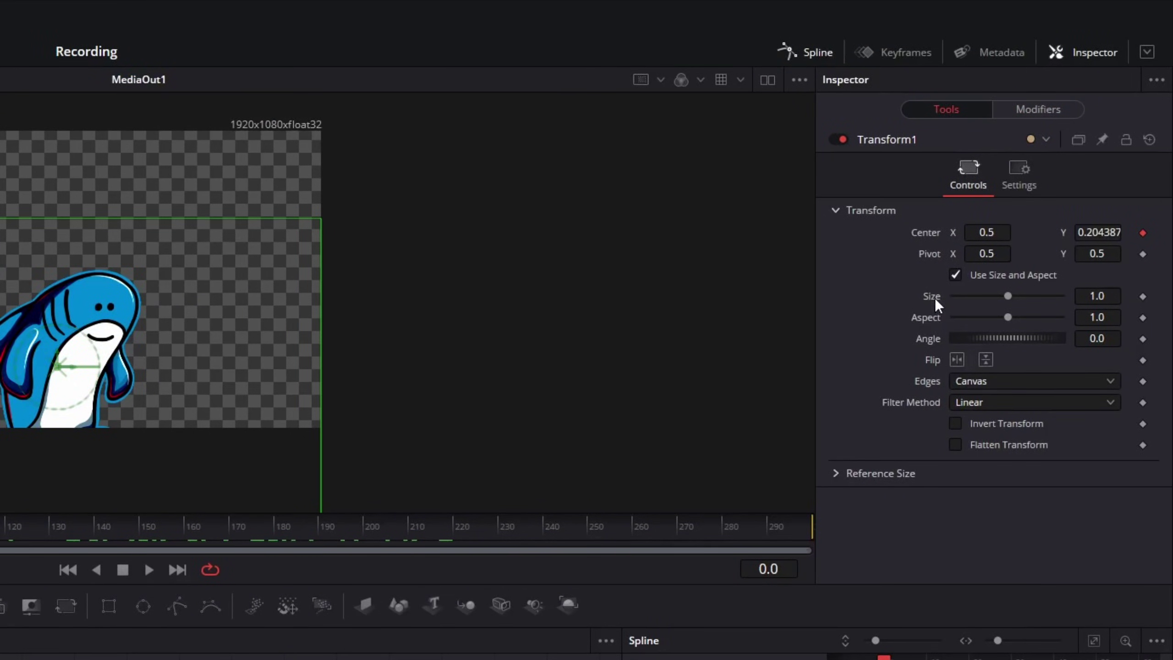
Step: Drive Transform1's Size with a Perturb modifier and scrub back to frame 9 to check
{"action": "right_click", "coordinate": [934, 297]}
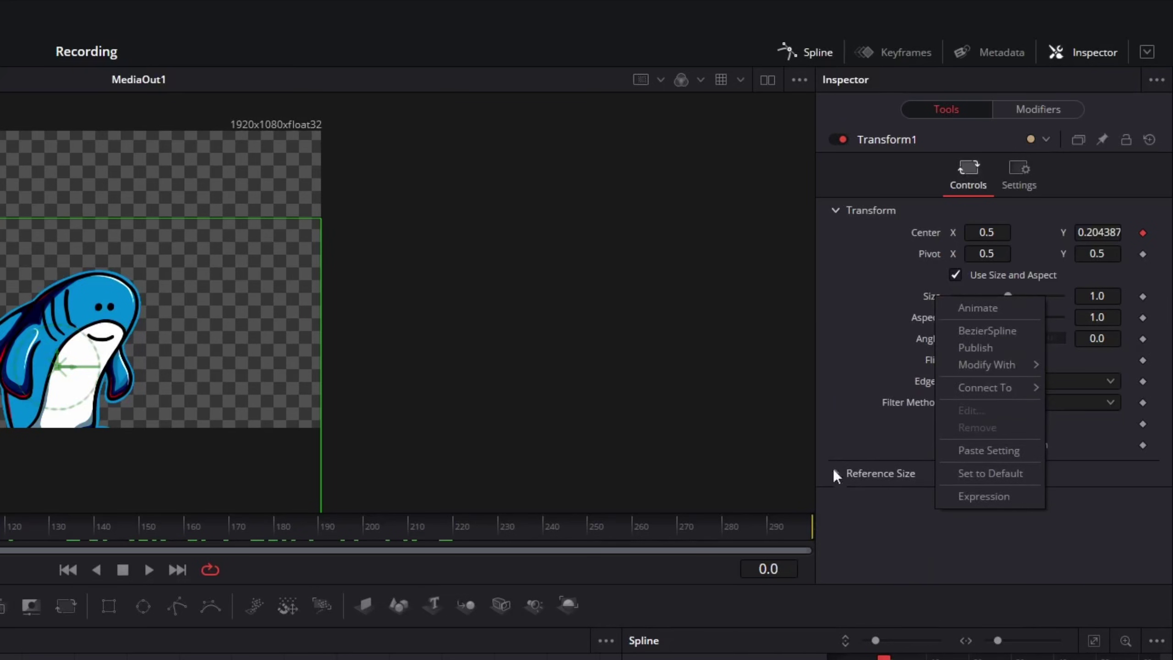
{"action": "mouse_move", "coordinate": [983, 365]}
{"action": "left_click", "coordinate": [812, 586]}
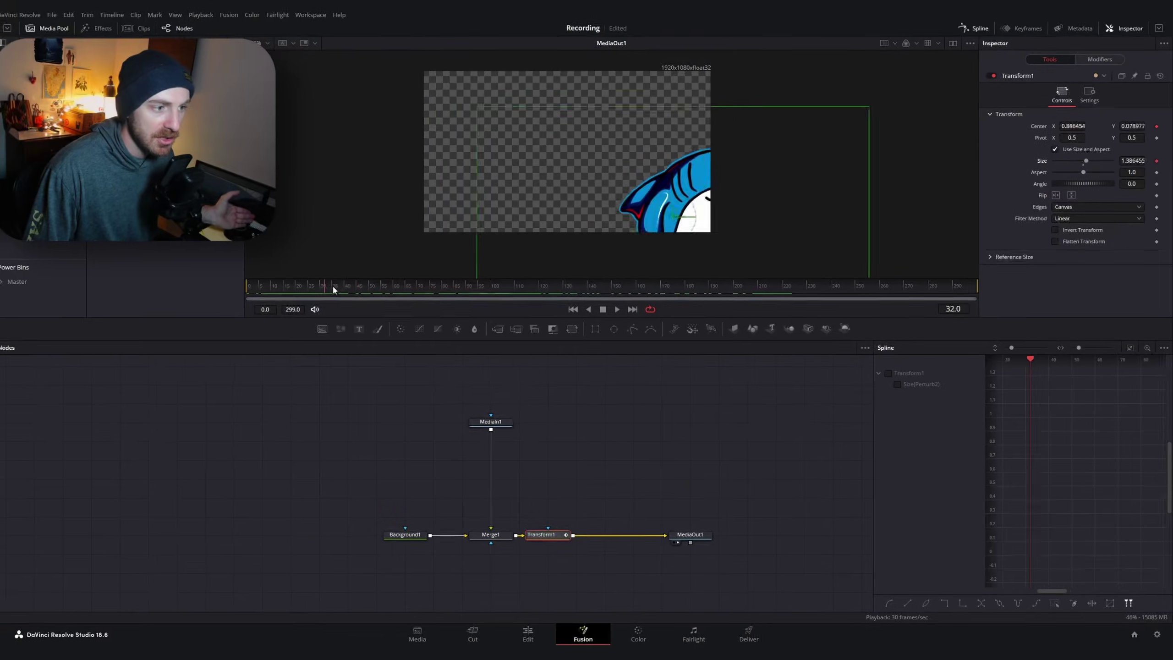
{"action": "left_click", "coordinate": [426, 287]}
{"action": "left_click_drag", "start_coordinate": [425, 286], "coordinate": [274, 286]}
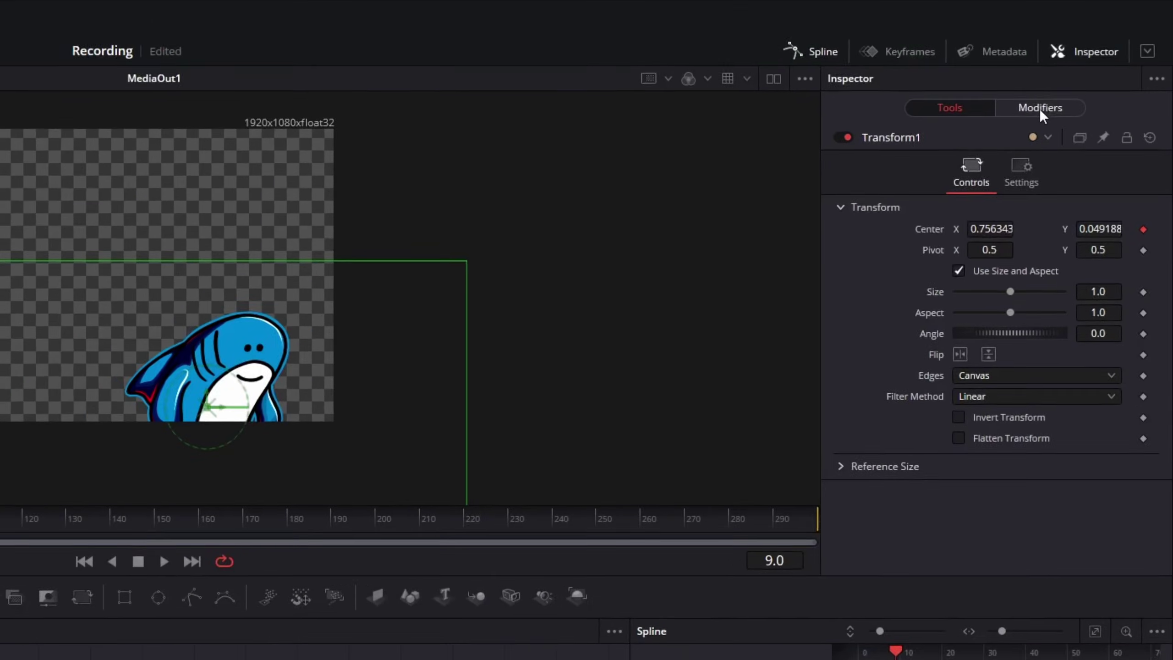
Step: Set Perturb1 X and Y Scale 0.25, Strength 0.2, Speed 0.2, then play back
{"action": "left_click", "coordinate": [1101, 61]}
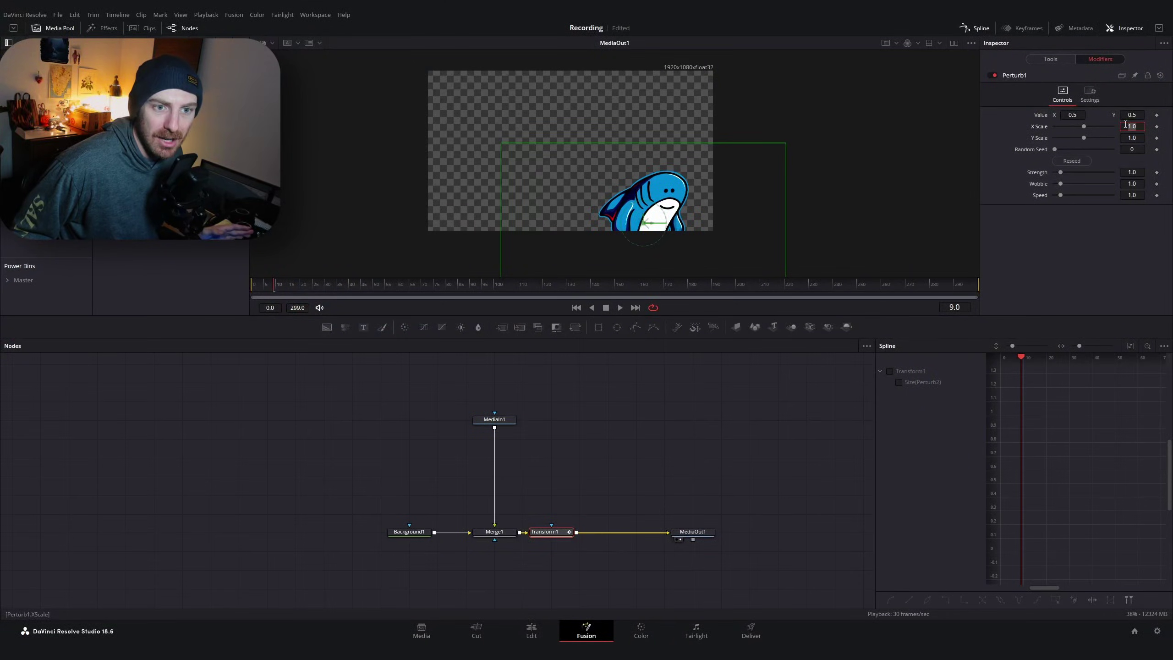
{"action": "key", "text": "Tab"}
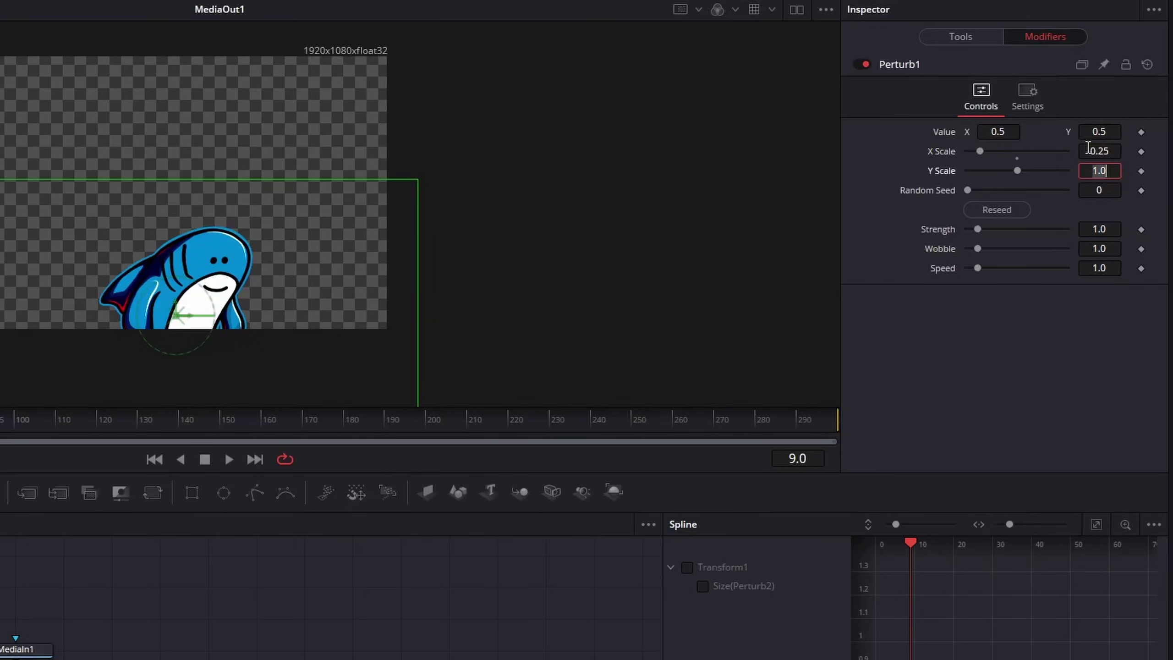
{"action": "key", "text": "Tab"}
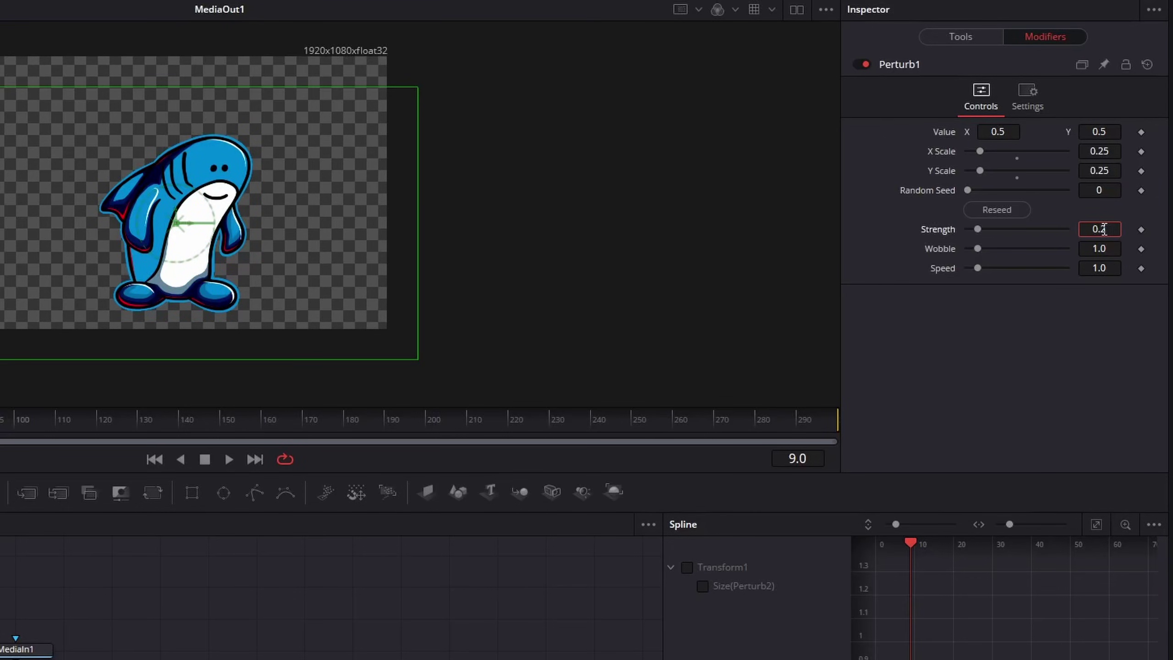
{"action": "left_click", "coordinate": [1103, 229]}
{"action": "type", "text": "0.2"}
{"action": "key", "text": "Tab"}
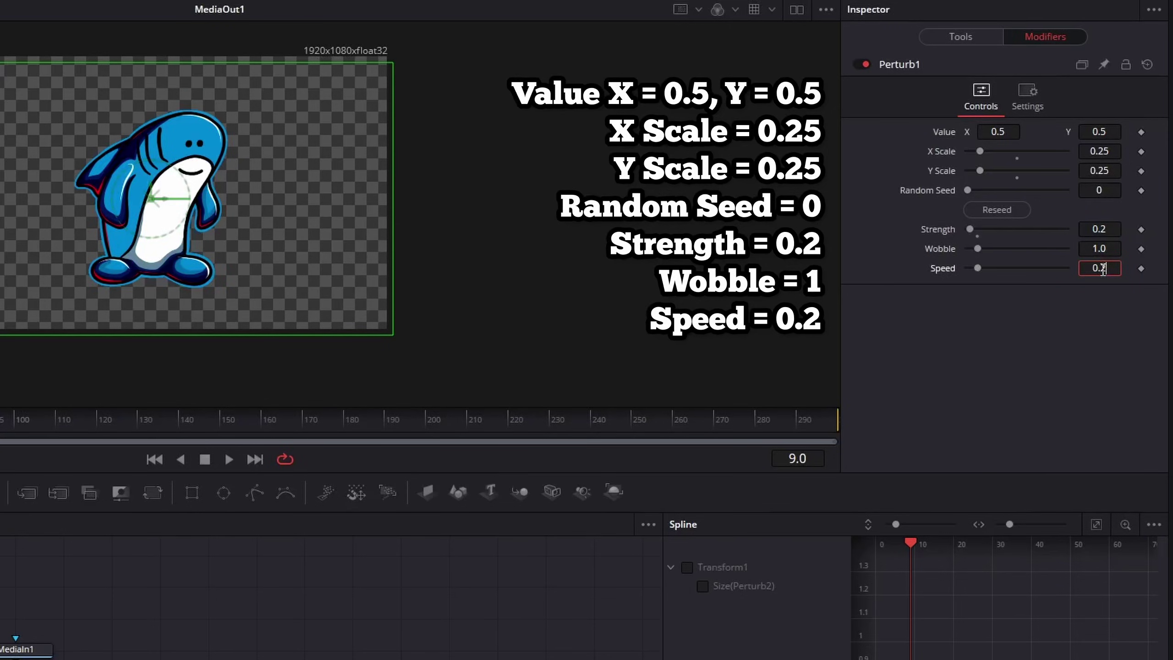
{"action": "left_click", "coordinate": [1103, 269]}
{"action": "type", "text": "0.2"}
{"action": "key", "text": "Tab"}
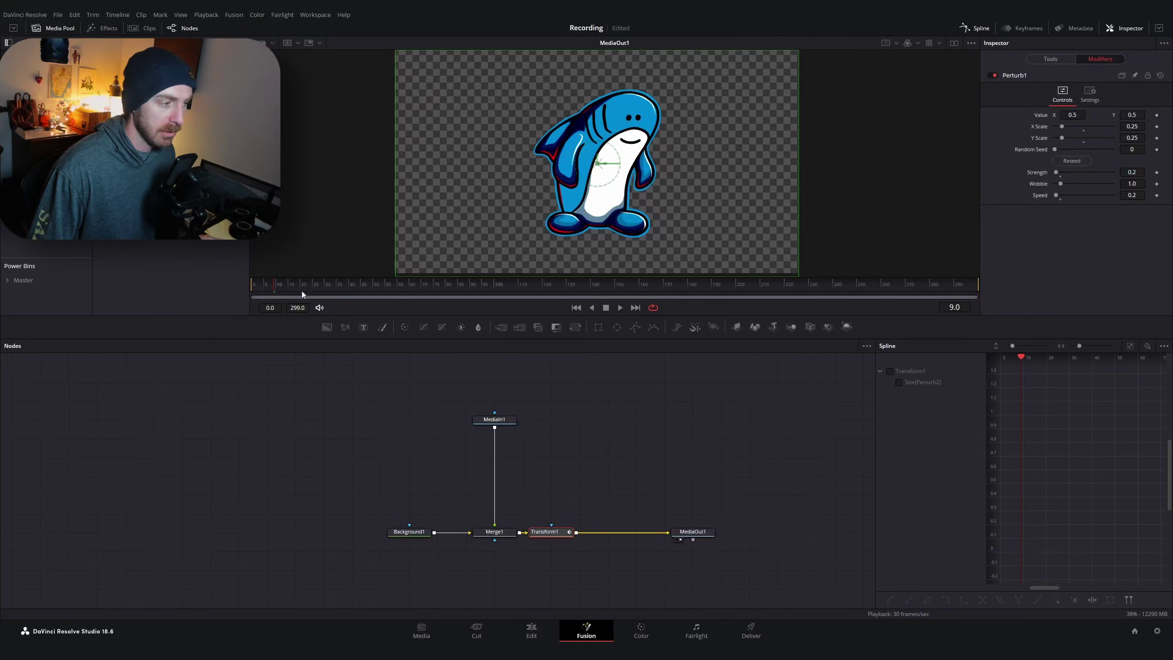
{"action": "key", "text": "space"}
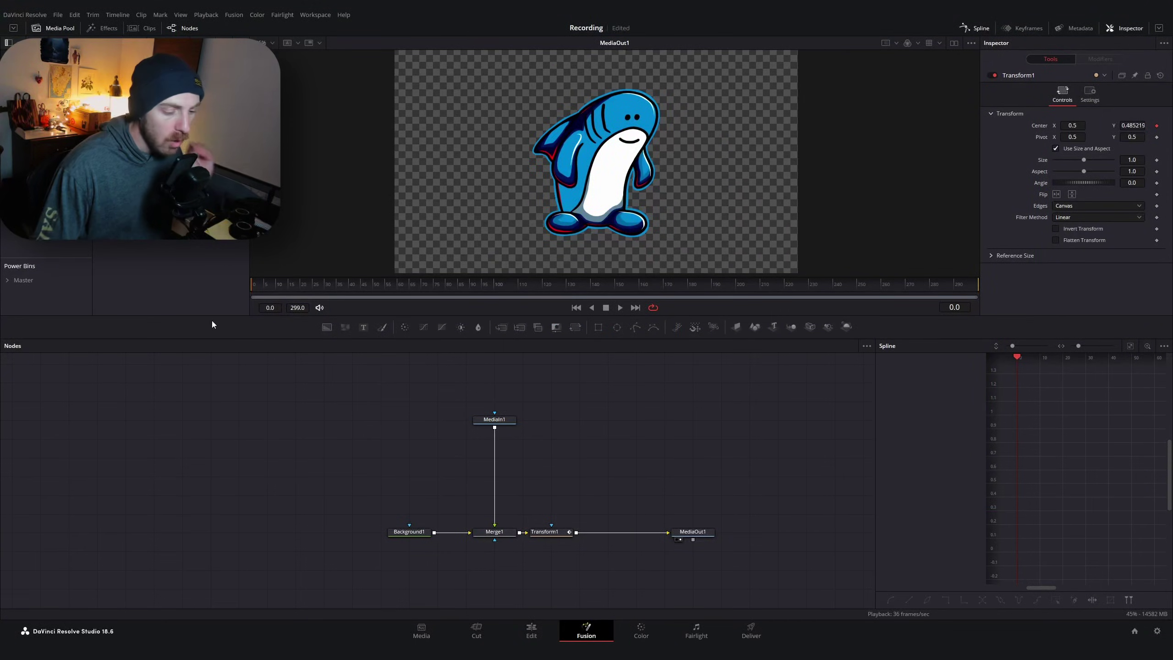
Step: Reconnect Transform1 between MediaIn1 and Merge1, then select MediaIn1
{"action": "left_click_drag", "start_coordinate": [556, 535], "coordinate": [584, 534]}
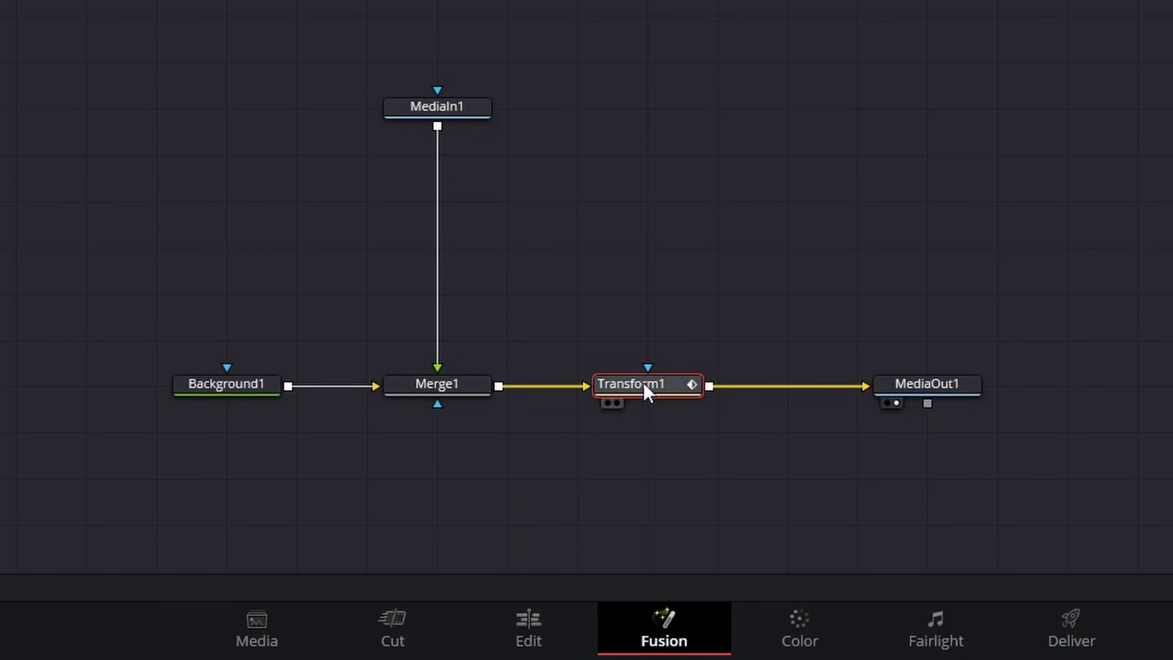
{"action": "left_click_drag", "start_coordinate": [643, 384], "coordinate": [437, 225]}
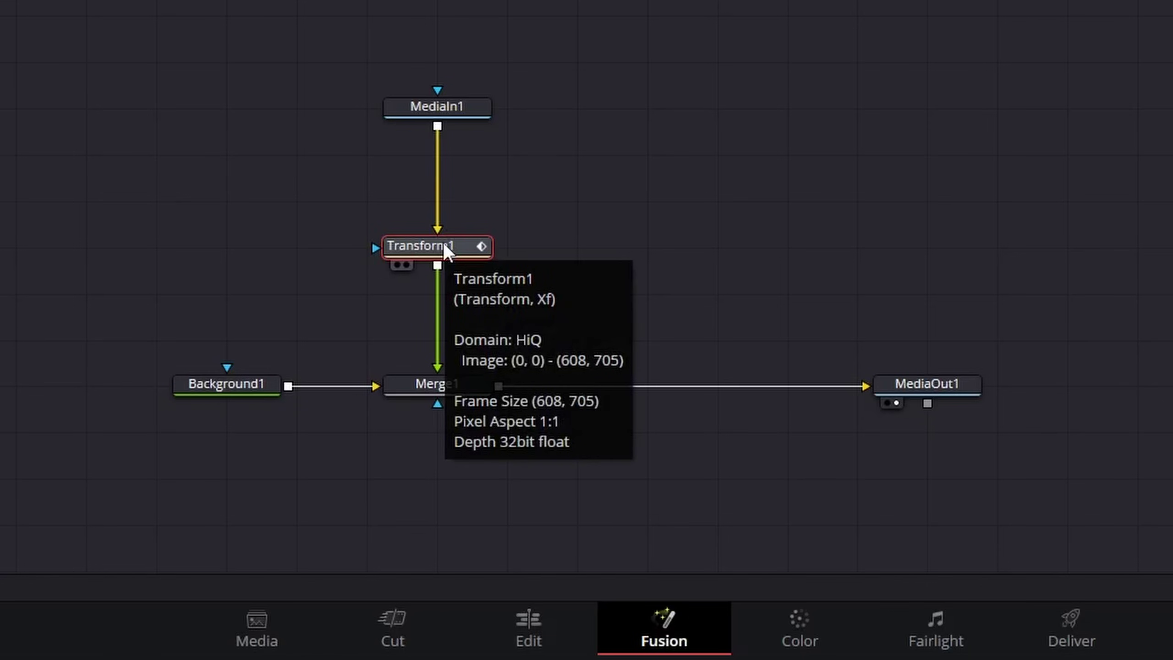
{"action": "left_click", "coordinate": [411, 115]}
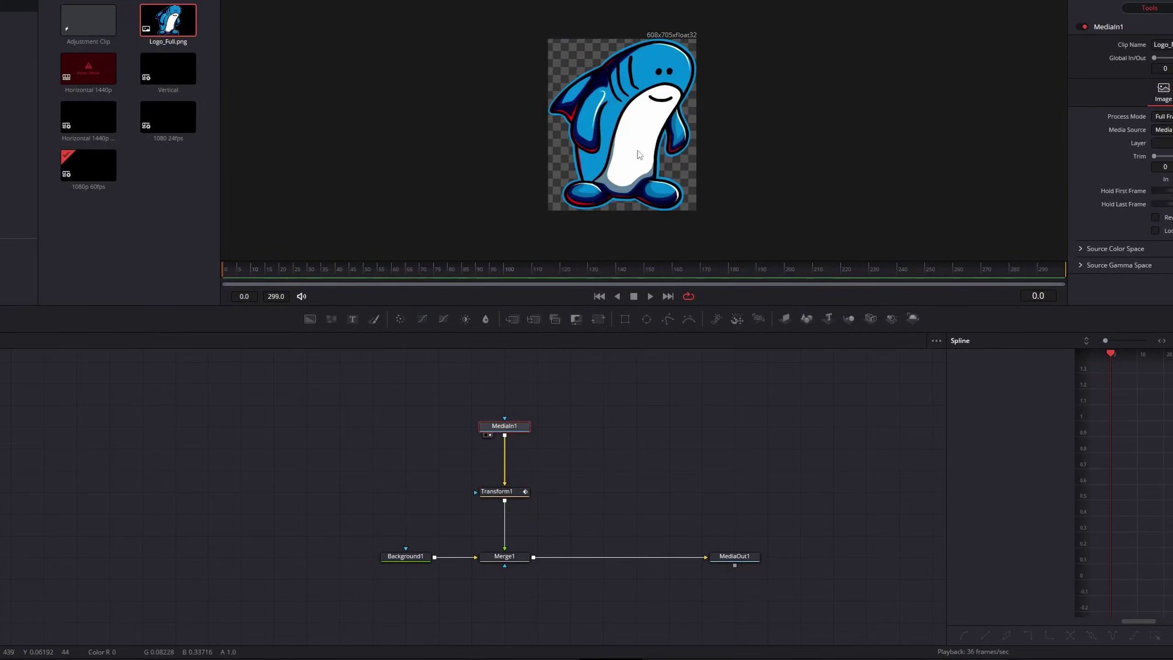
{"action": "scroll", "coordinate": [638, 155], "scroll_direction": "up", "scroll_amount": 1}
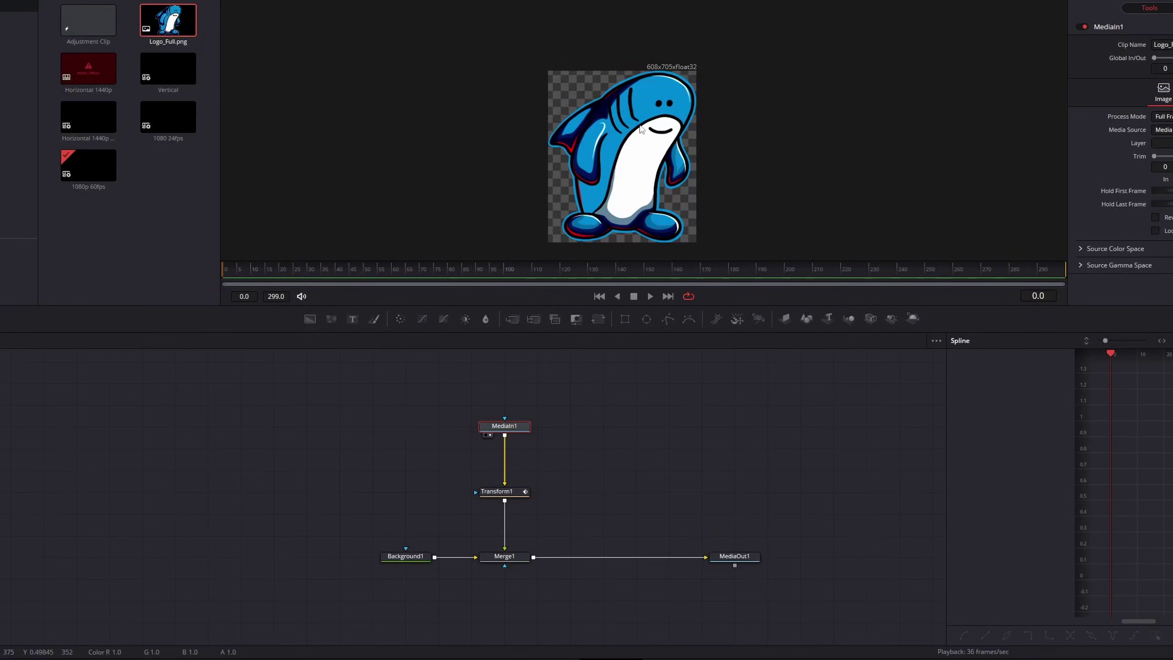
{"action": "scroll", "coordinate": [642, 125], "scroll_direction": "up", "scroll_amount": 2}
{"action": "scroll", "coordinate": [735, 22], "scroll_direction": "up", "scroll_amount": 1}
{"action": "scroll", "coordinate": [735, 46], "scroll_direction": "up", "scroll_amount": 1}
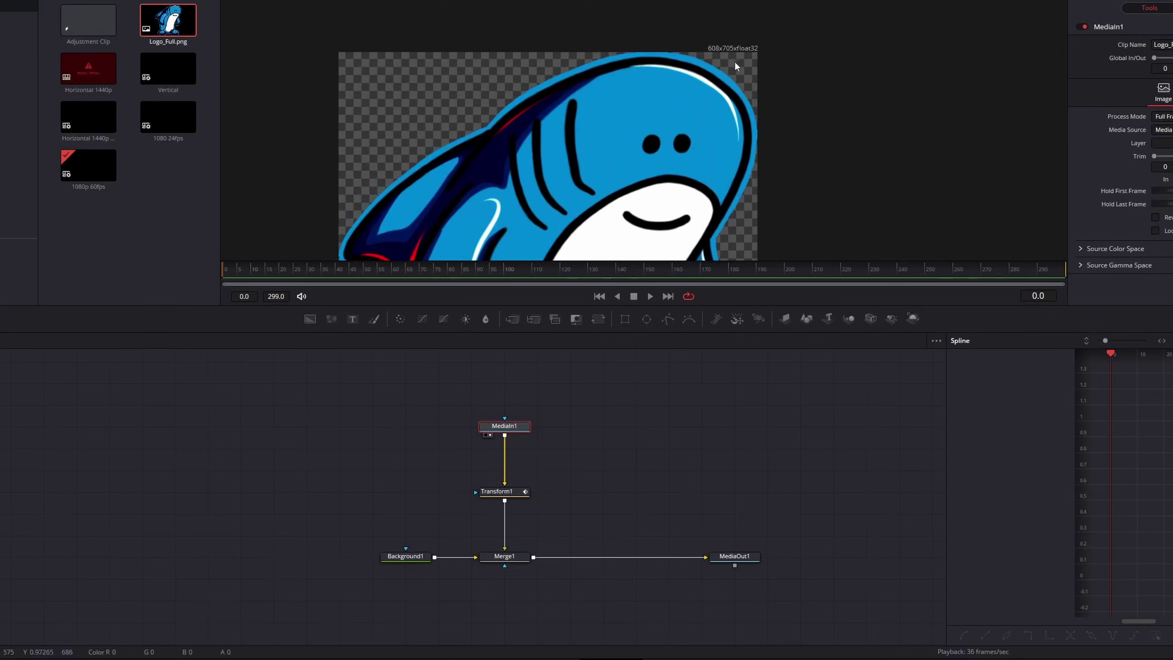
Step: View Background1 and then the MediaIn1 shark logo in the viewer
{"action": "left_click", "coordinate": [401, 557]}
{"action": "key", "text": "1"}
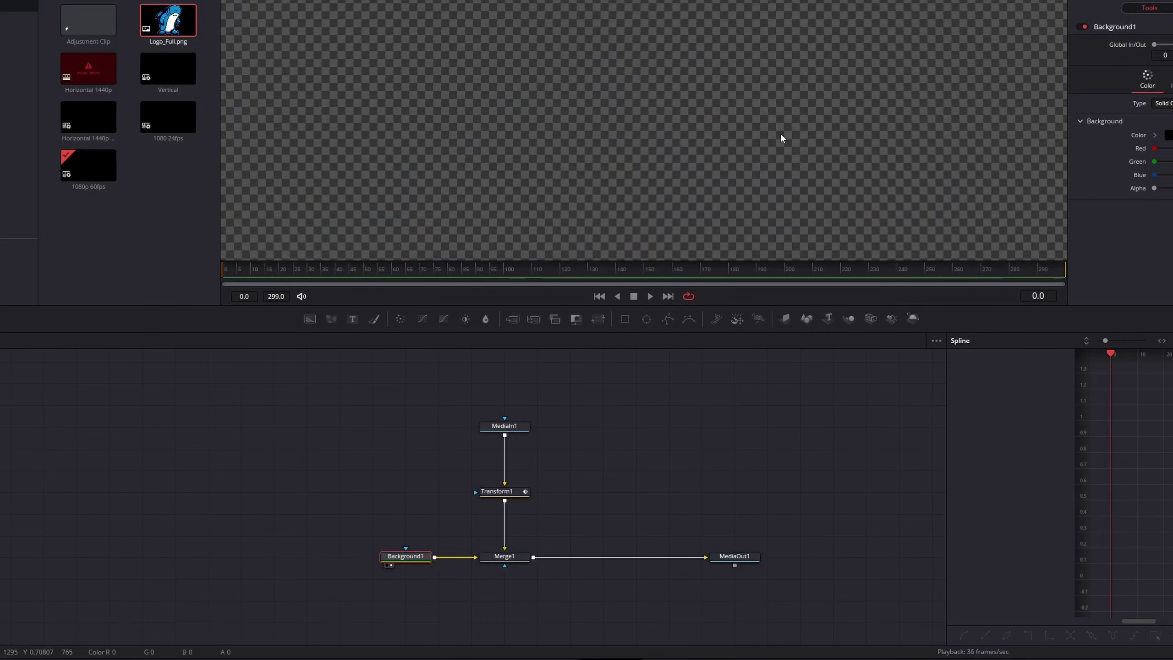
{"action": "scroll", "coordinate": [780, 138], "scroll_direction": "down", "scroll_amount": 3}
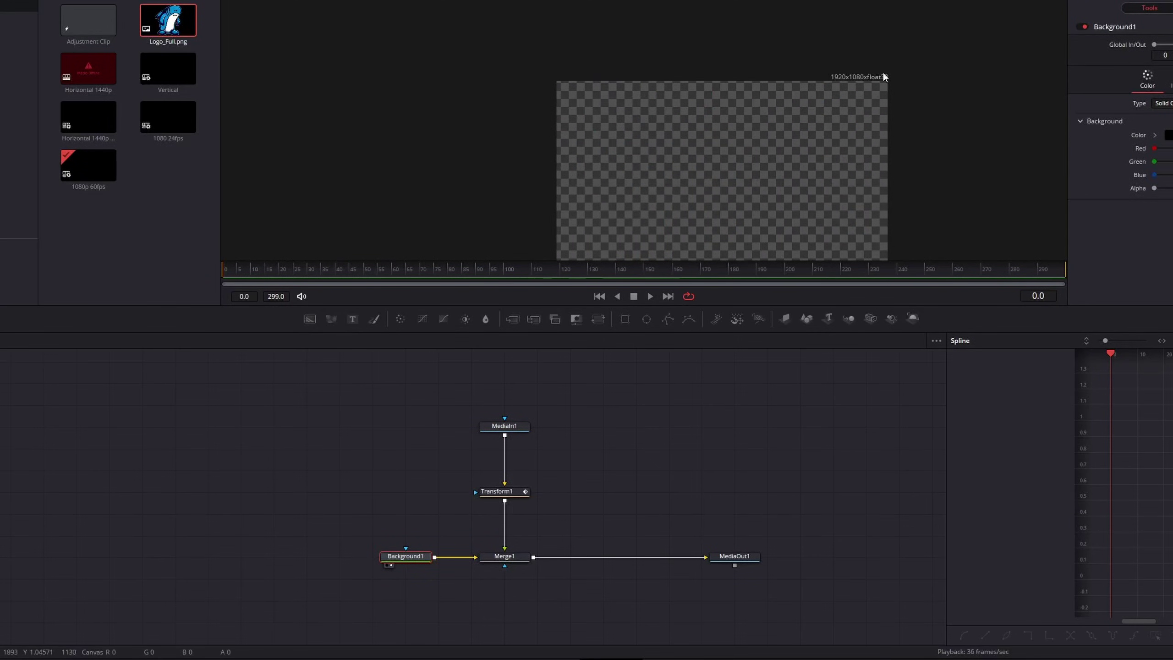
{"action": "left_click", "coordinate": [509, 425]}
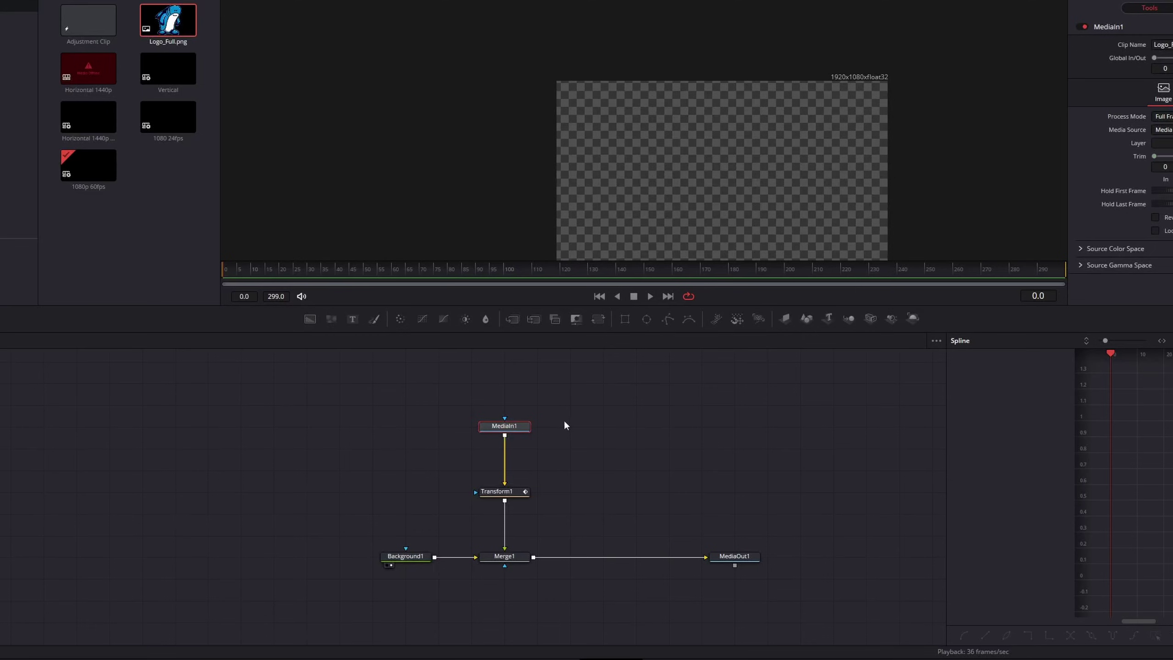
{"action": "key", "text": "1"}
{"action": "scroll", "coordinate": [776, 94], "scroll_direction": "up", "scroll_amount": 5}
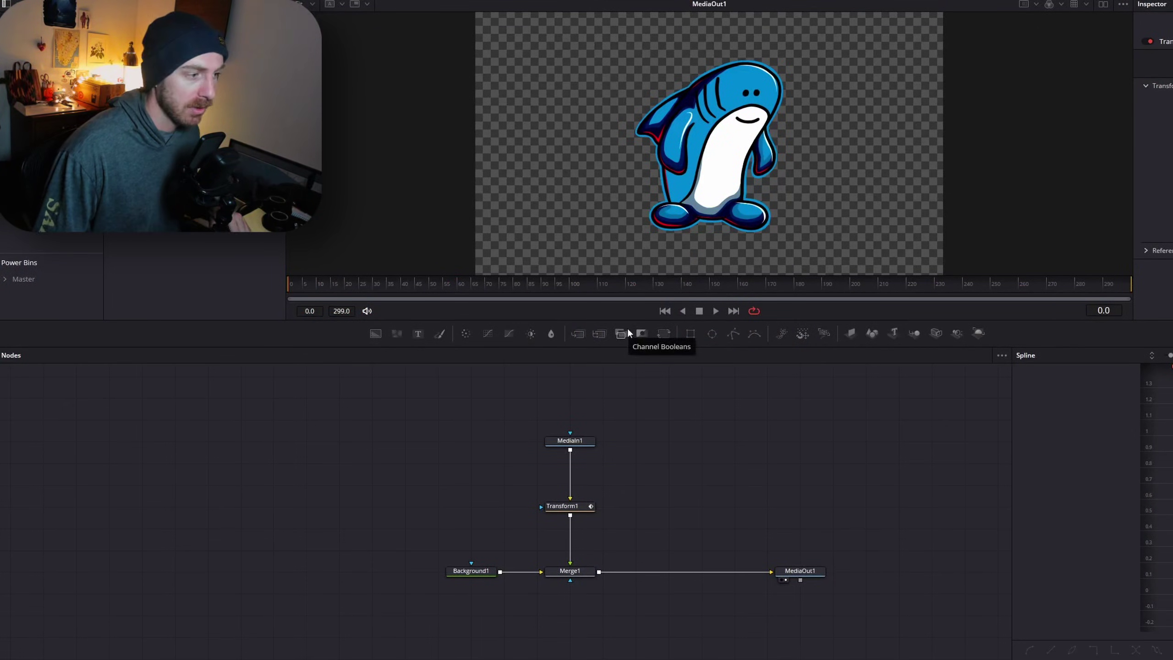
Step: At frame 65, add a Shake modifier to Angle, try a -15 to 15 range, and preview
{"action": "left_click_drag", "start_coordinate": [300, 282], "coordinate": [474, 299]}
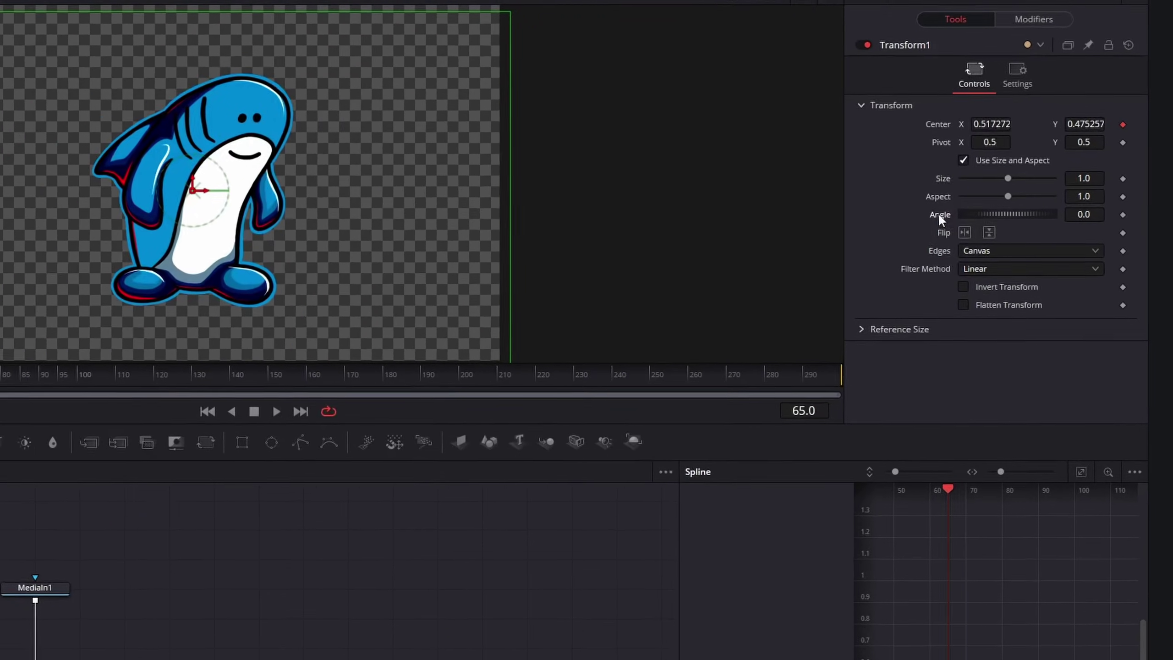
{"action": "right_click", "coordinate": [936, 222]}
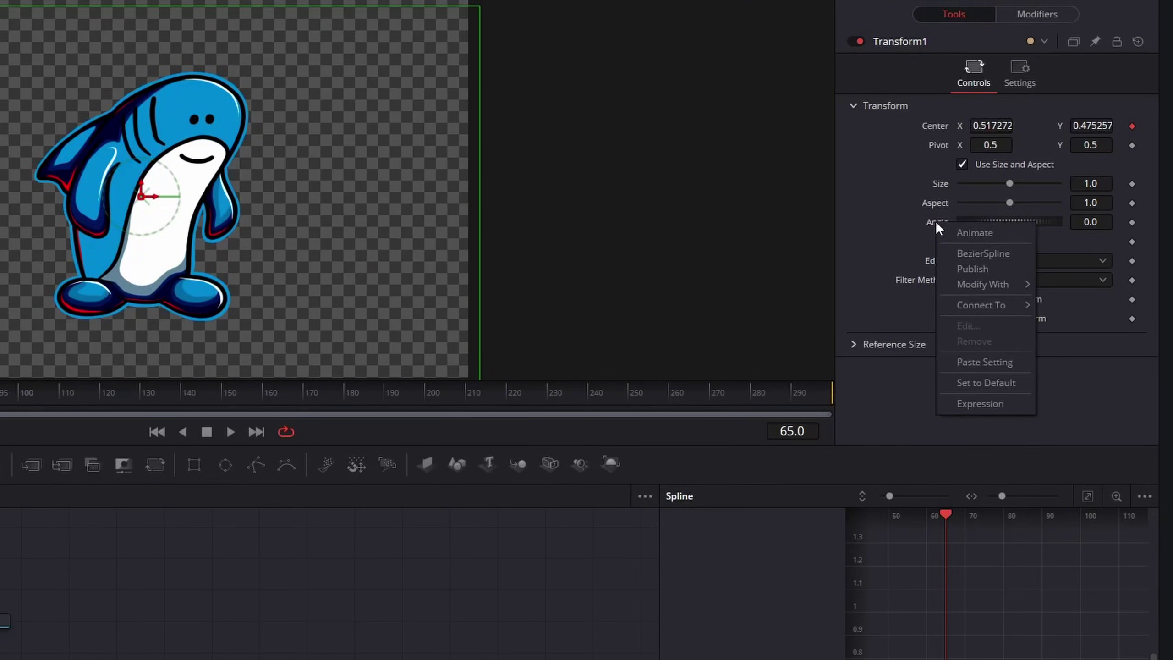
{"action": "mouse_move", "coordinate": [981, 285]}
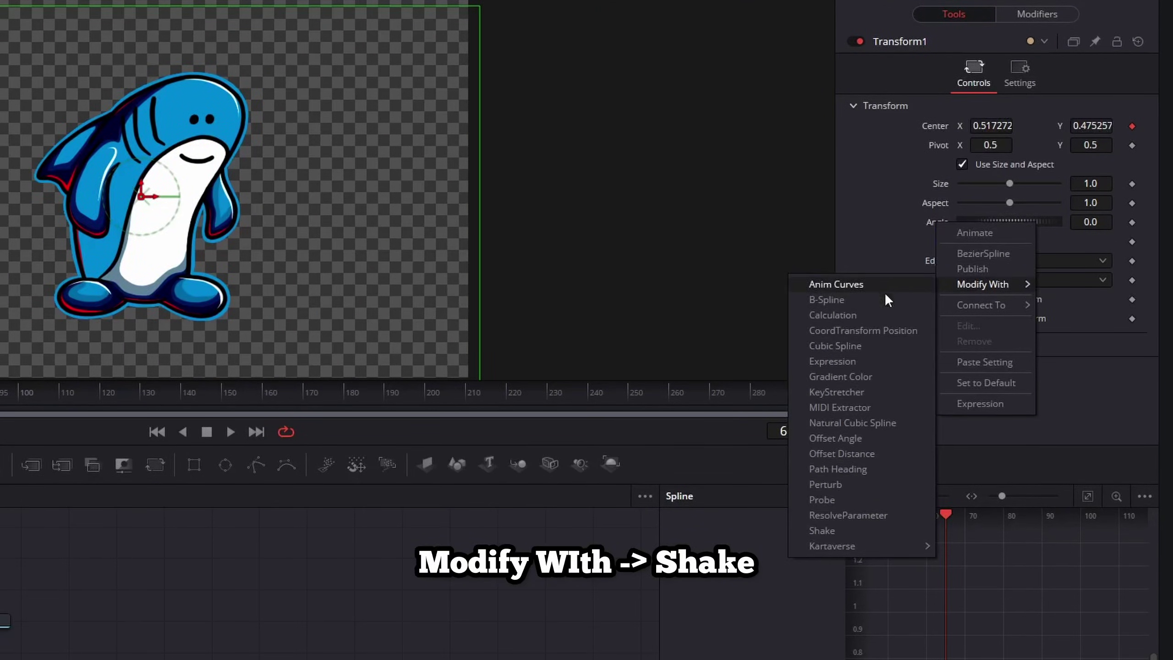
{"action": "left_click", "coordinate": [823, 530]}
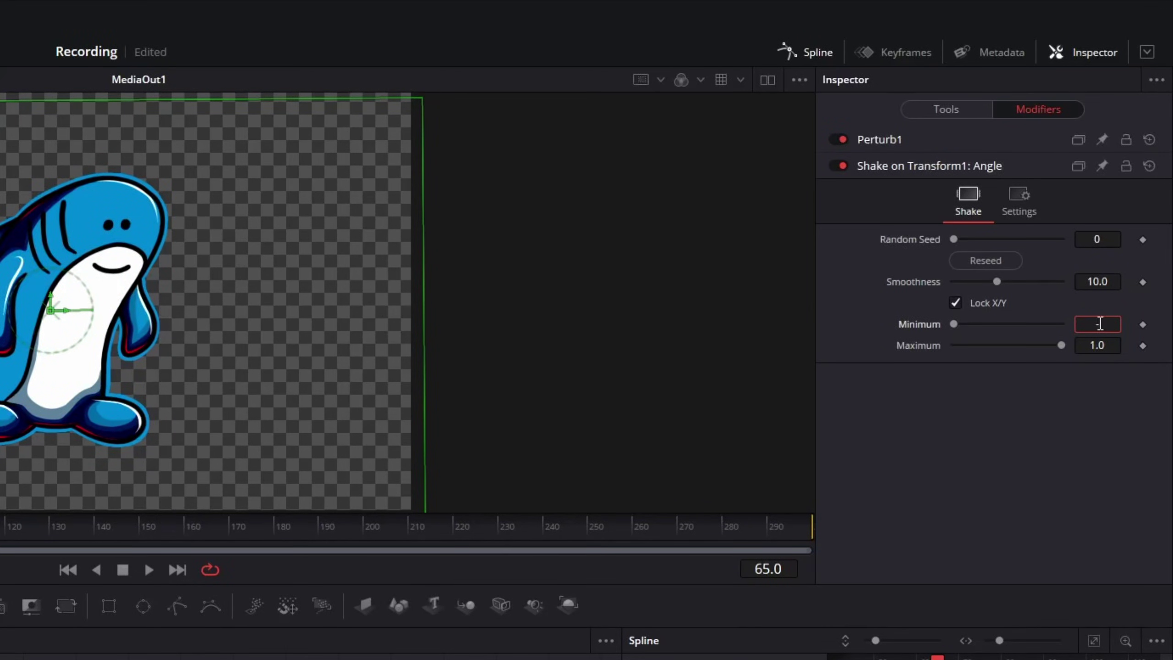
{"action": "left_click", "coordinate": [1103, 345]}
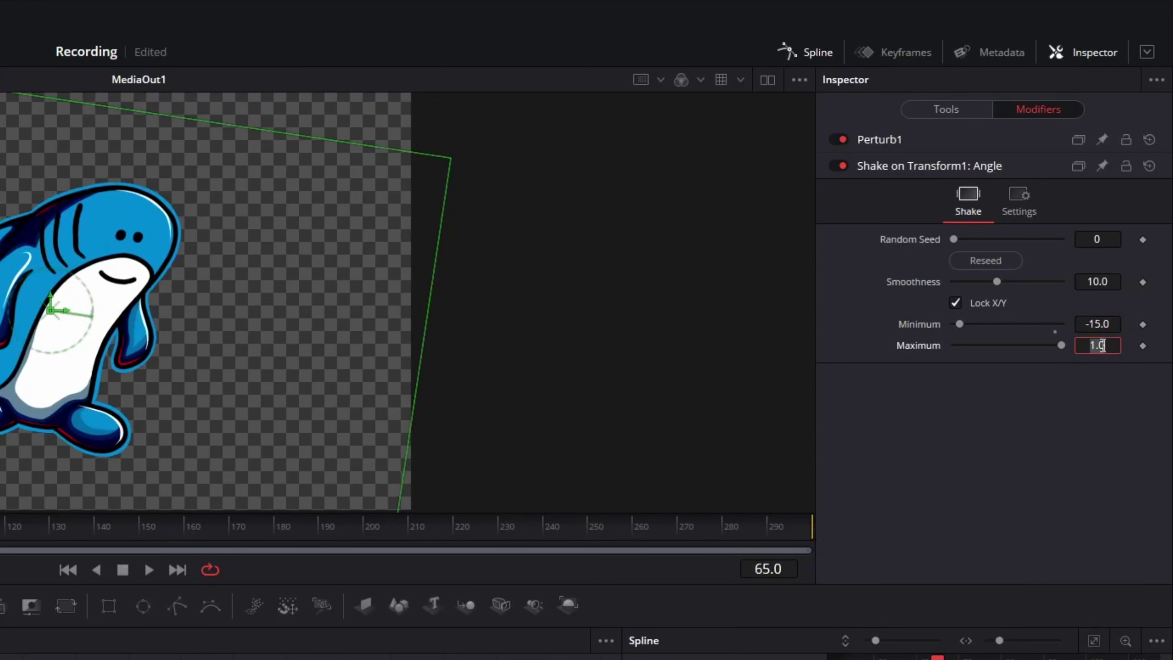
{"action": "type", "text": "15"}
{"action": "key", "text": "Return"}
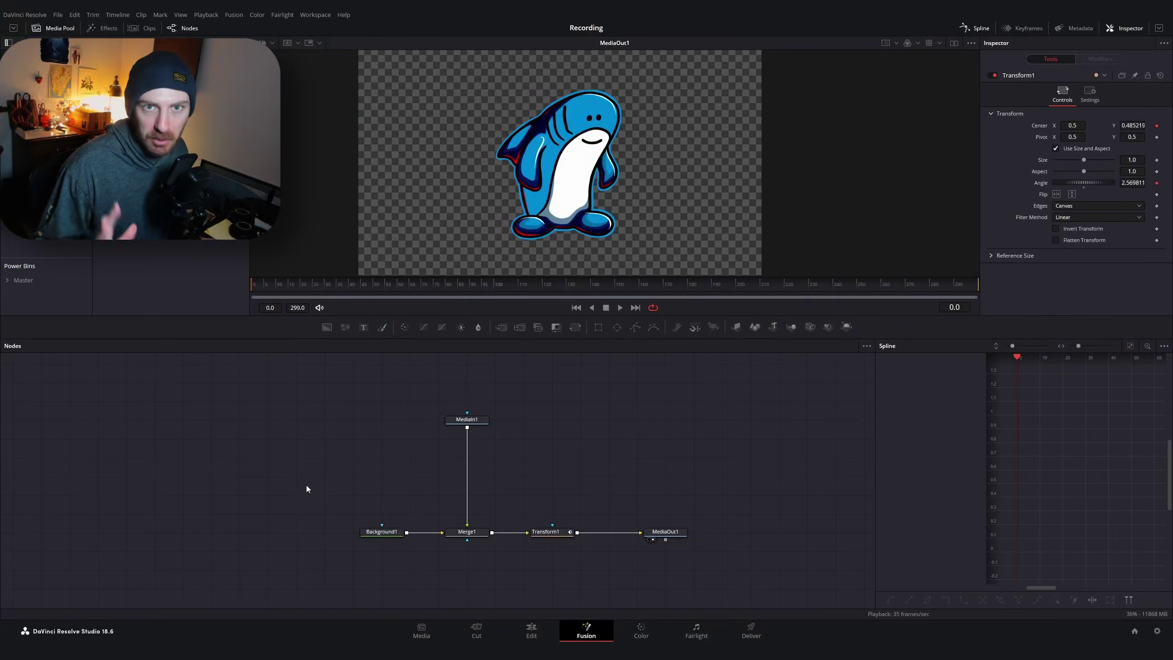
{"action": "key", "text": "space"}
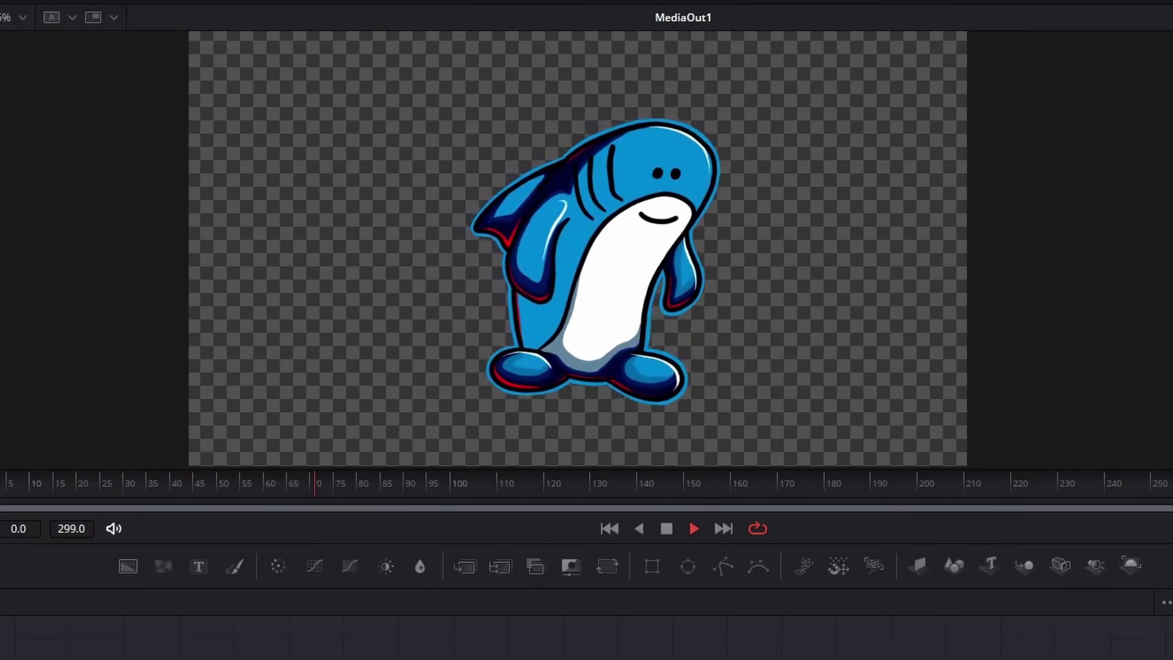
{"action": "key", "text": "space"}
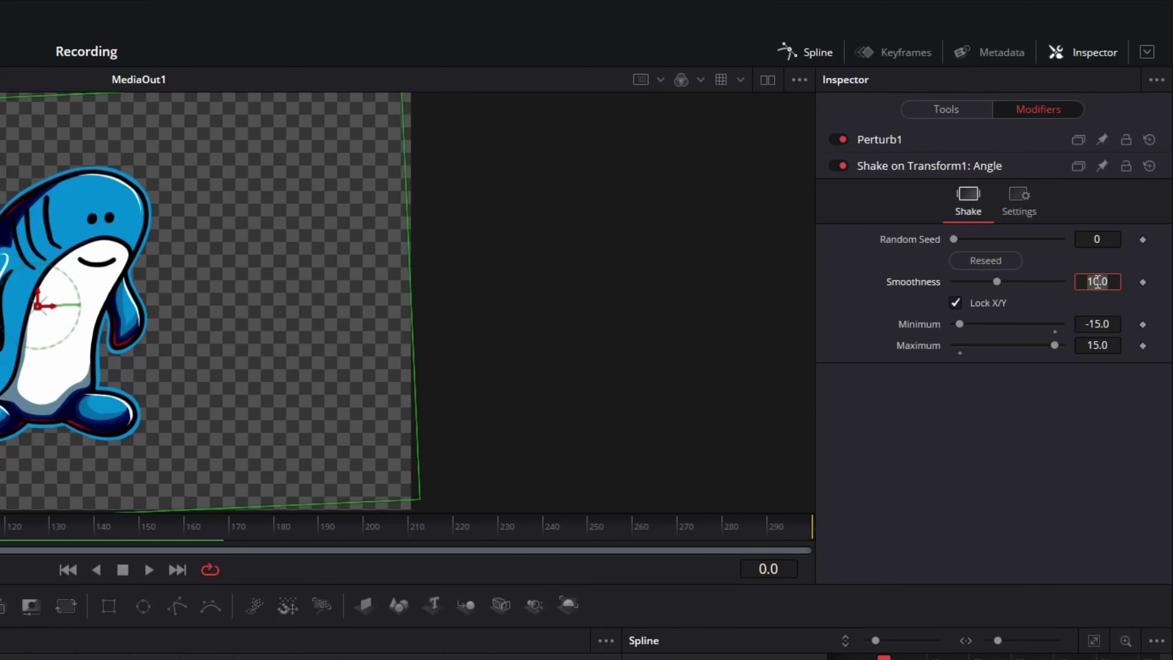
Step: Set the Shake to Smoothness 75, Minimum -5, Maximum 5 and play to preview
{"action": "key", "text": "Tab"}
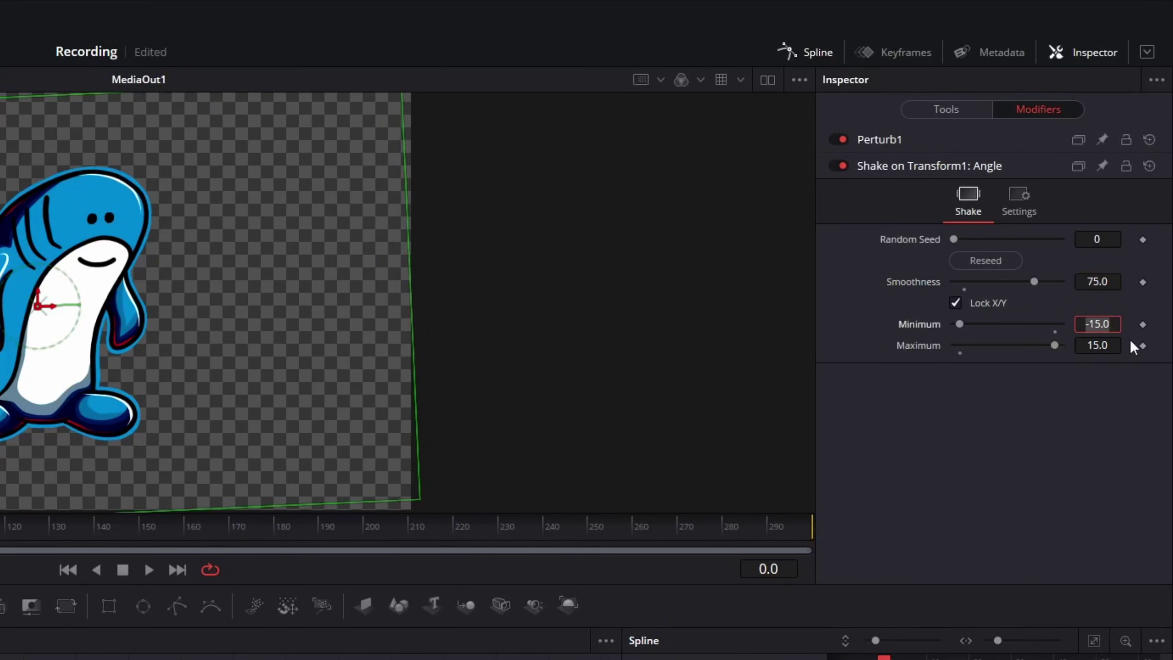
{"action": "type", "text": "-5"}
{"action": "key", "text": "Tab"}
{"action": "type", "text": "5"}
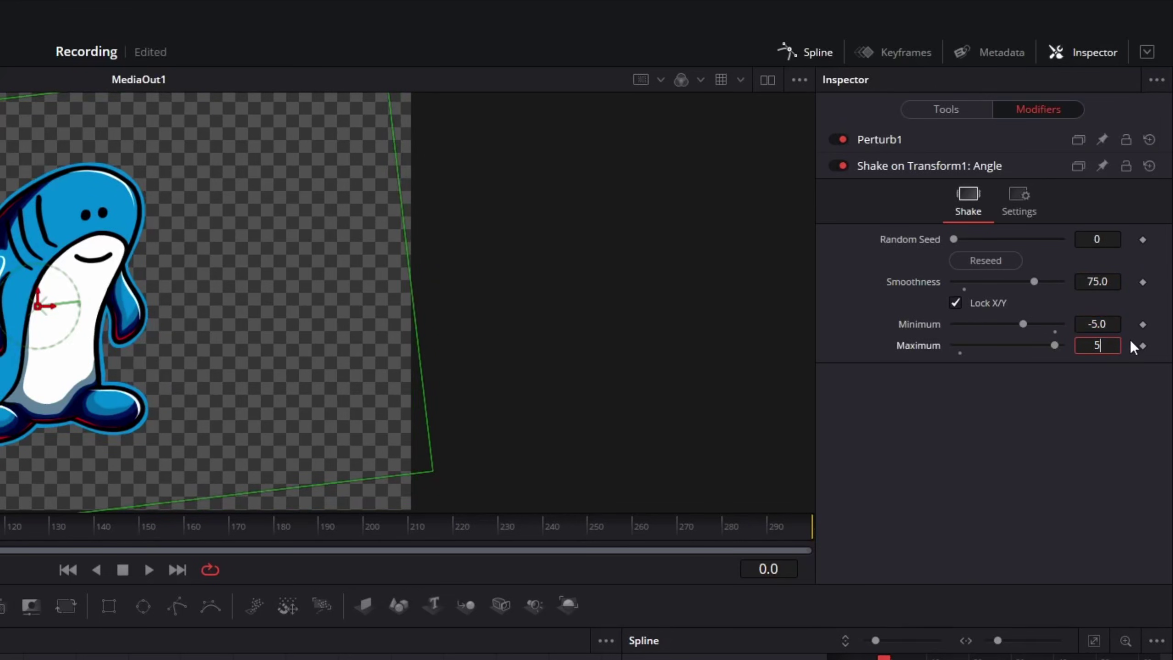
{"action": "key", "text": "Return"}
{"action": "key", "text": "space"}
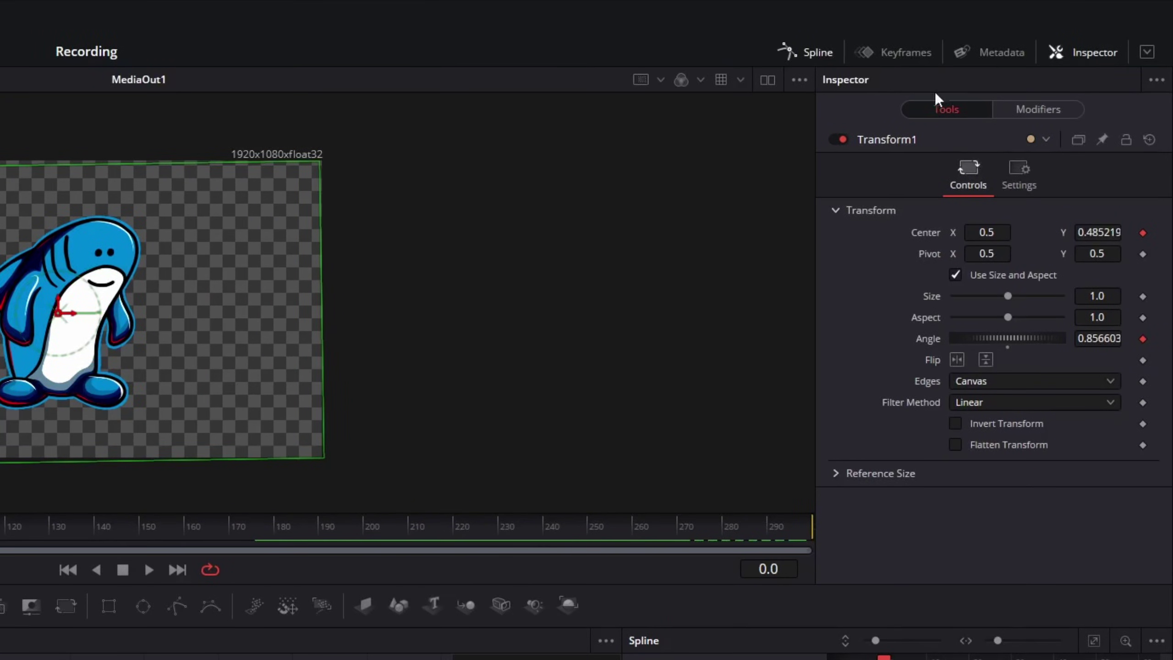
Step: Enable Motion Blur with Quality 4 in Transform1's Settings, then return to Controls
{"action": "left_click", "coordinate": [1028, 179]}
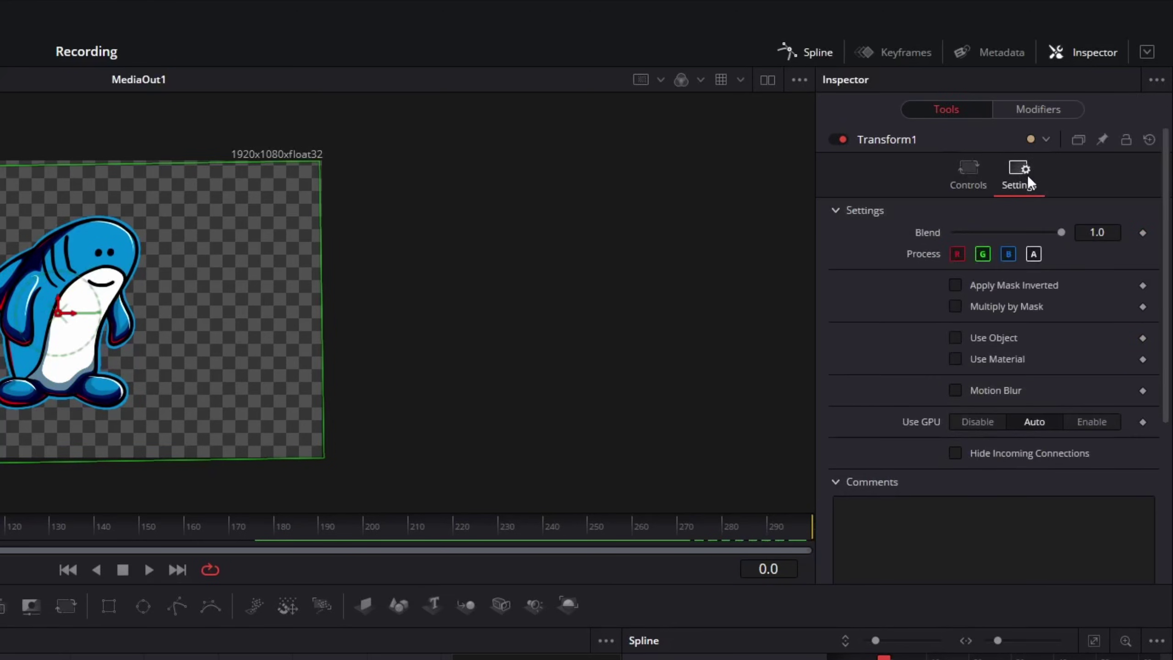
{"action": "left_click", "coordinate": [954, 390]}
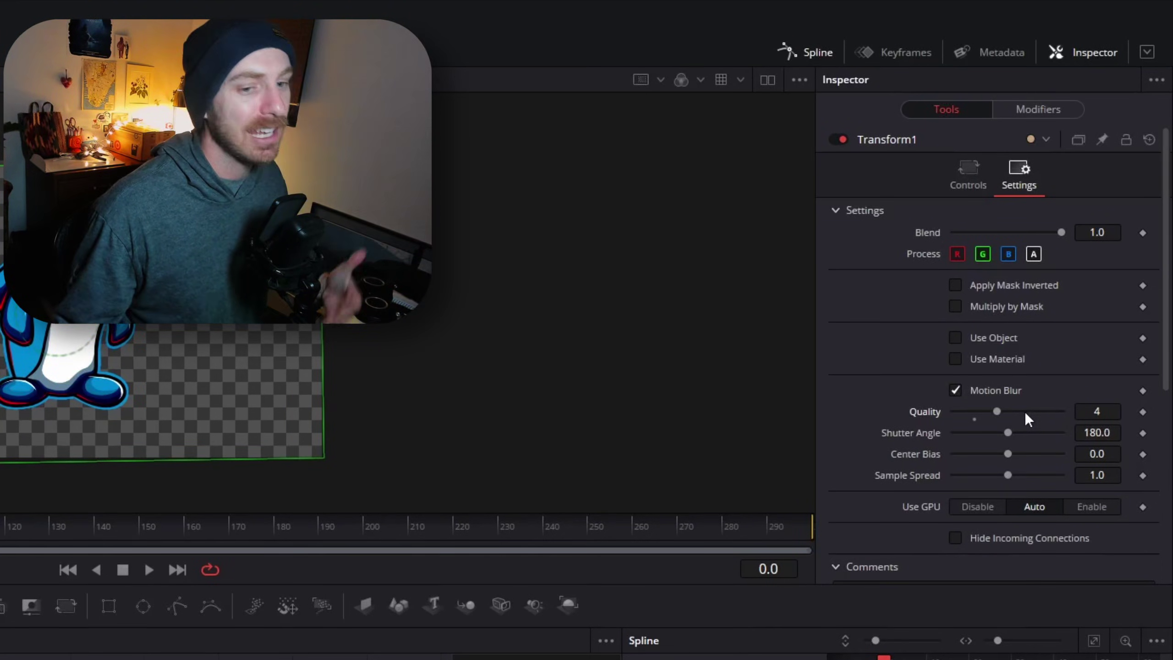
{"action": "left_click", "coordinate": [970, 182]}
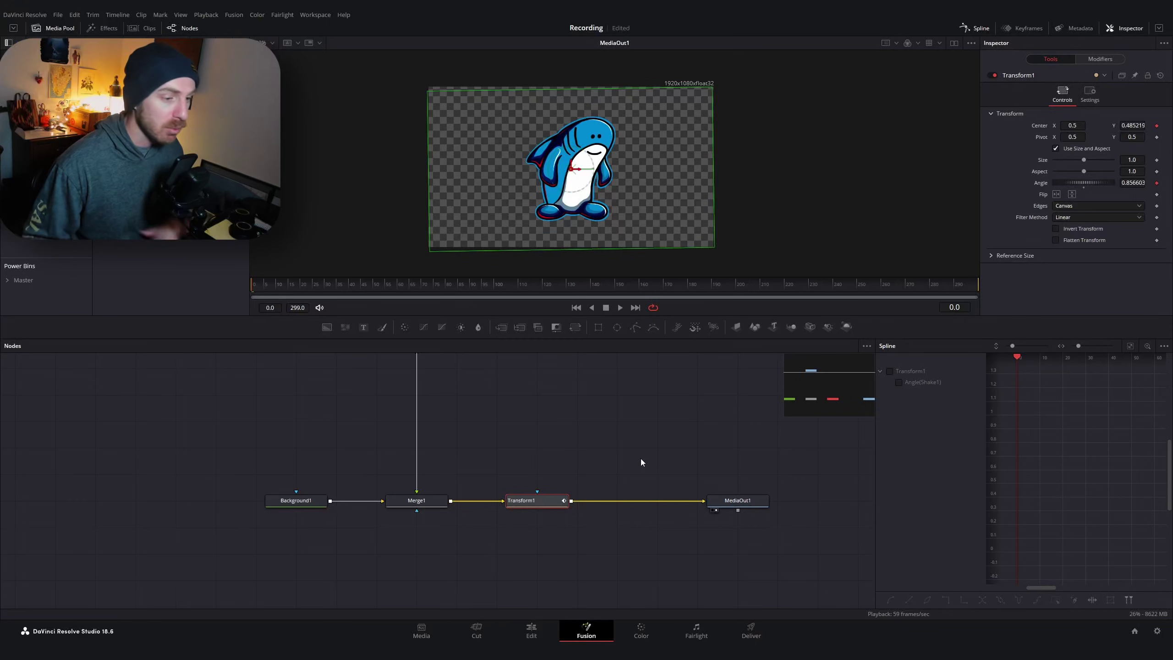
Step: Create a macro from Transform1, opening MacroTool1 with Transform1, Perturb1 and Shake1 listed
{"action": "left_click", "coordinate": [553, 481]}
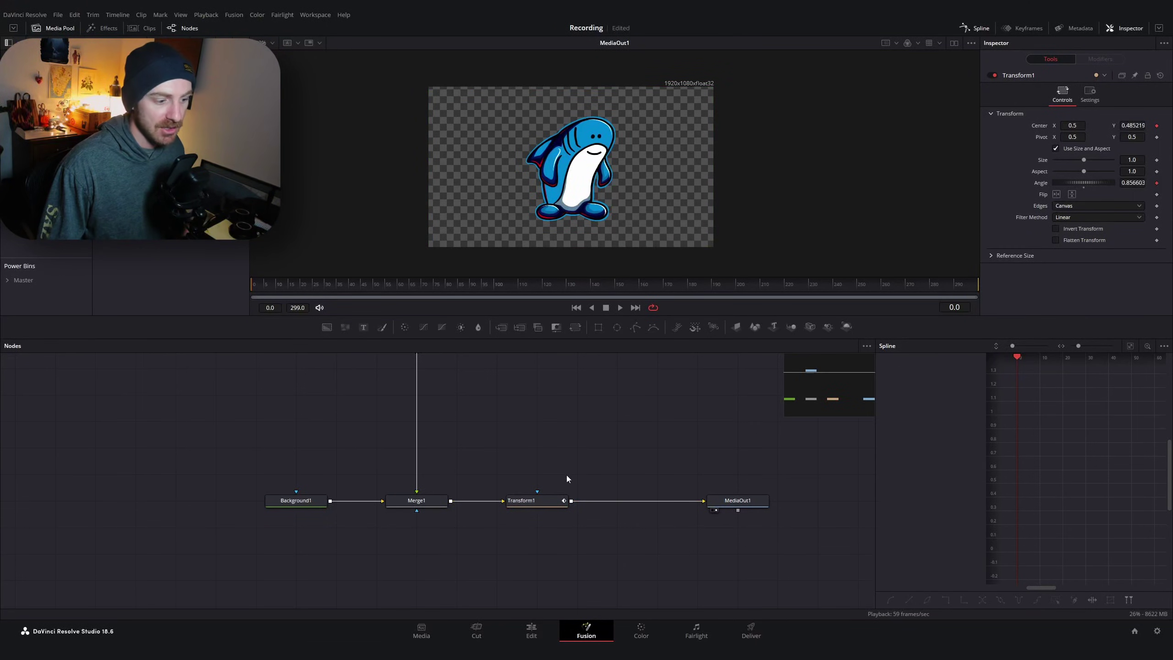
{"action": "left_click", "coordinate": [537, 501]}
{"action": "right_click", "coordinate": [537, 505]}
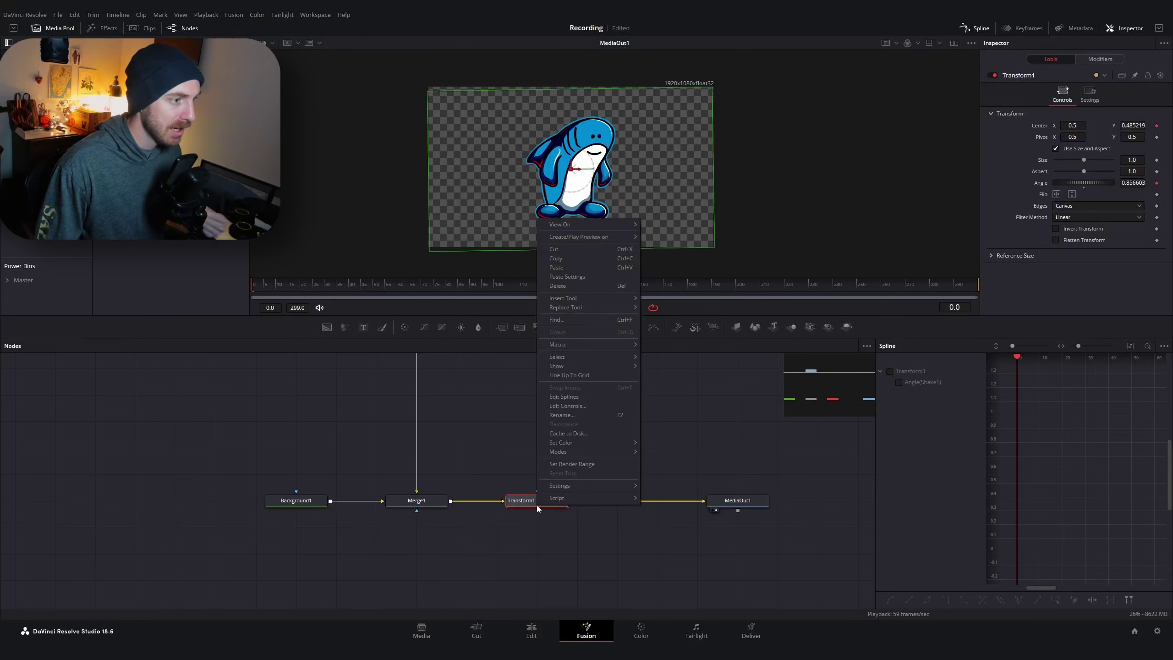
{"action": "mouse_move", "coordinate": [592, 344]}
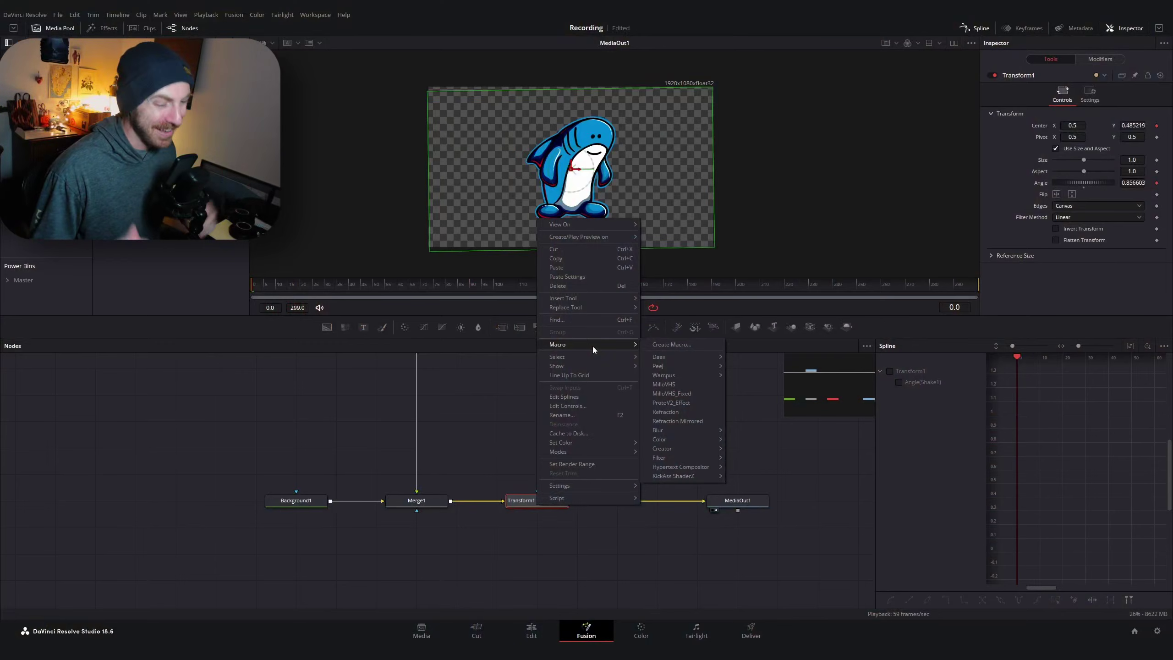
{"action": "left_click", "coordinate": [516, 411]}
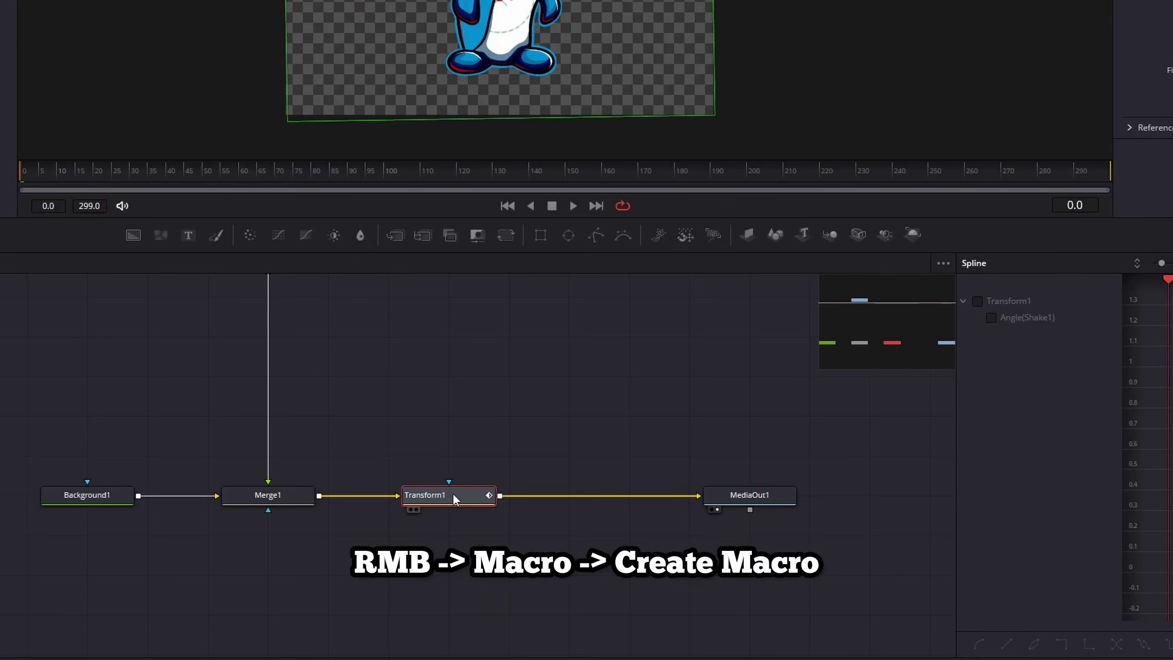
{"action": "right_click", "coordinate": [539, 499]}
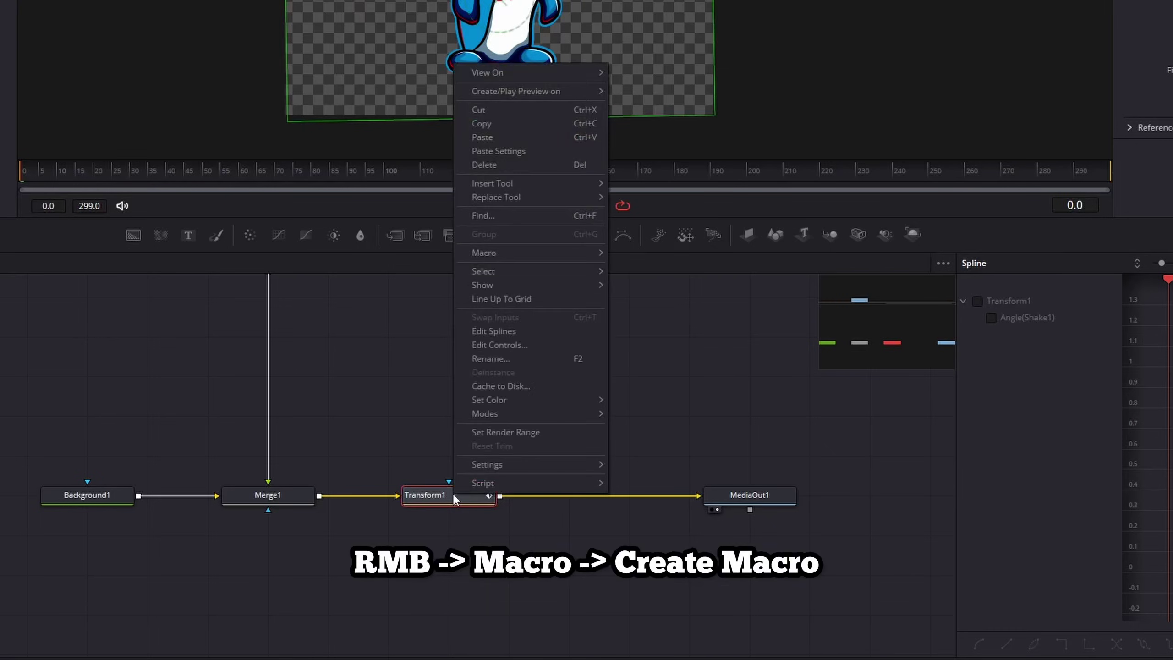
{"action": "mouse_move", "coordinate": [531, 253]}
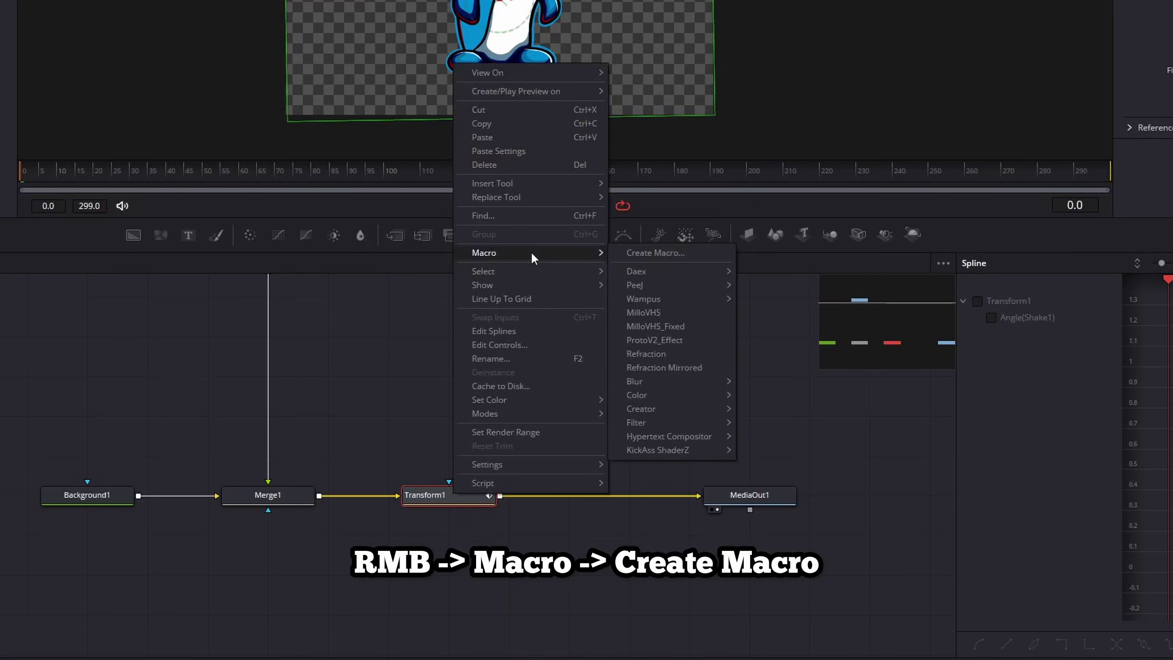
{"action": "left_click", "coordinate": [678, 252]}
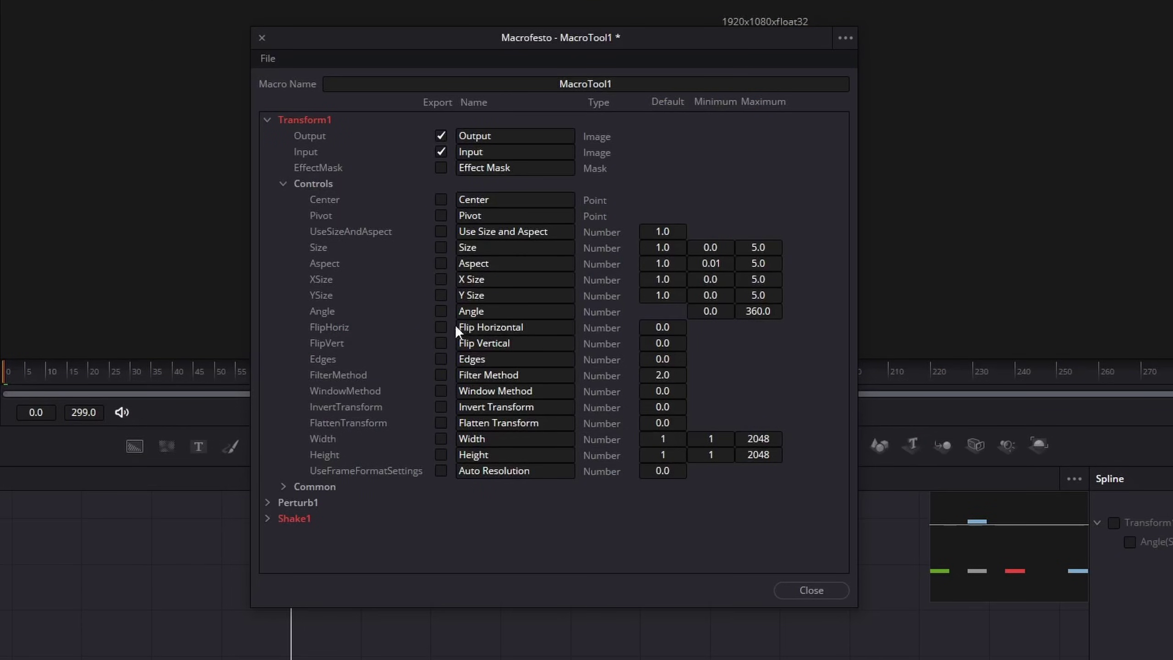
Step: Export Transform1's Motion Blur, Quality, Shutter Angle, Center Bias and Sample Spread in the macro
{"action": "left_click", "coordinate": [441, 343]}
{"action": "left_click", "coordinate": [283, 486]}
{"action": "scroll", "coordinate": [483, 468], "scroll_direction": "down", "scroll_amount": 4}
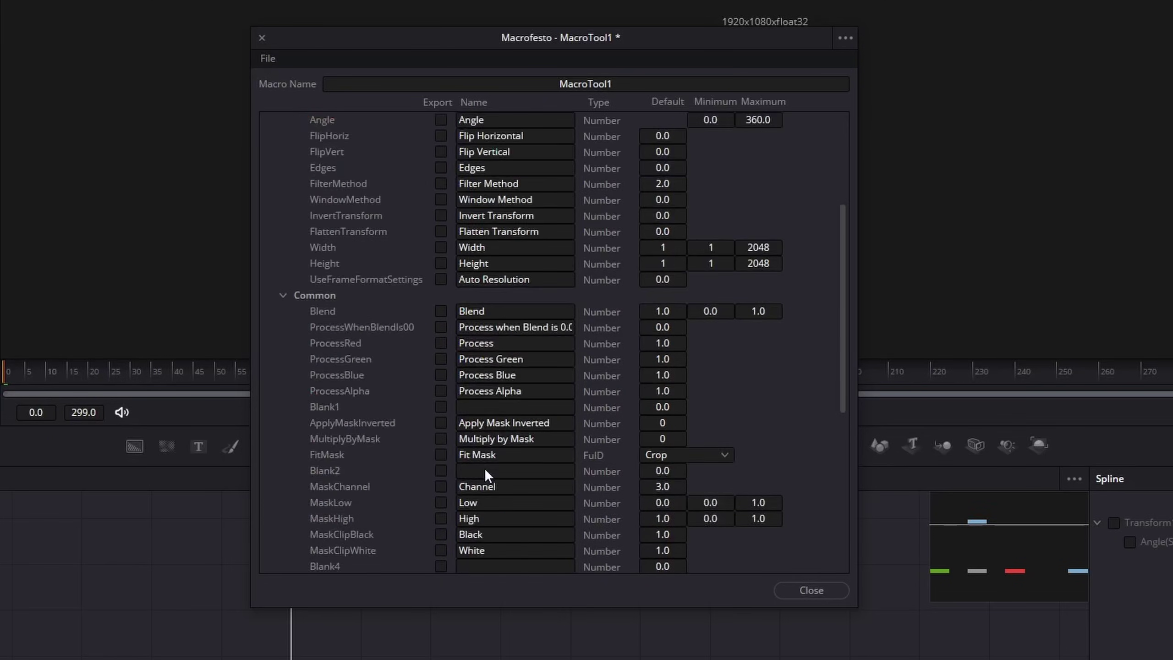
{"action": "scroll", "coordinate": [483, 468], "scroll_direction": "down", "scroll_amount": 7}
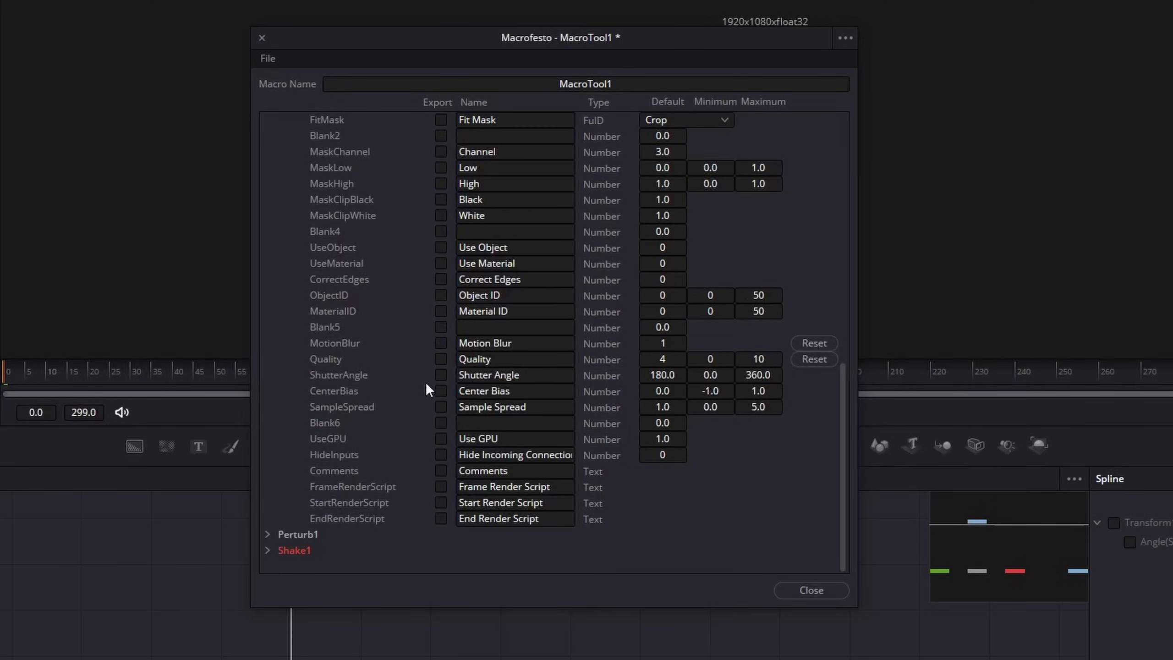
{"action": "left_click", "coordinate": [441, 342]}
{"action": "left_click", "coordinate": [442, 409]}
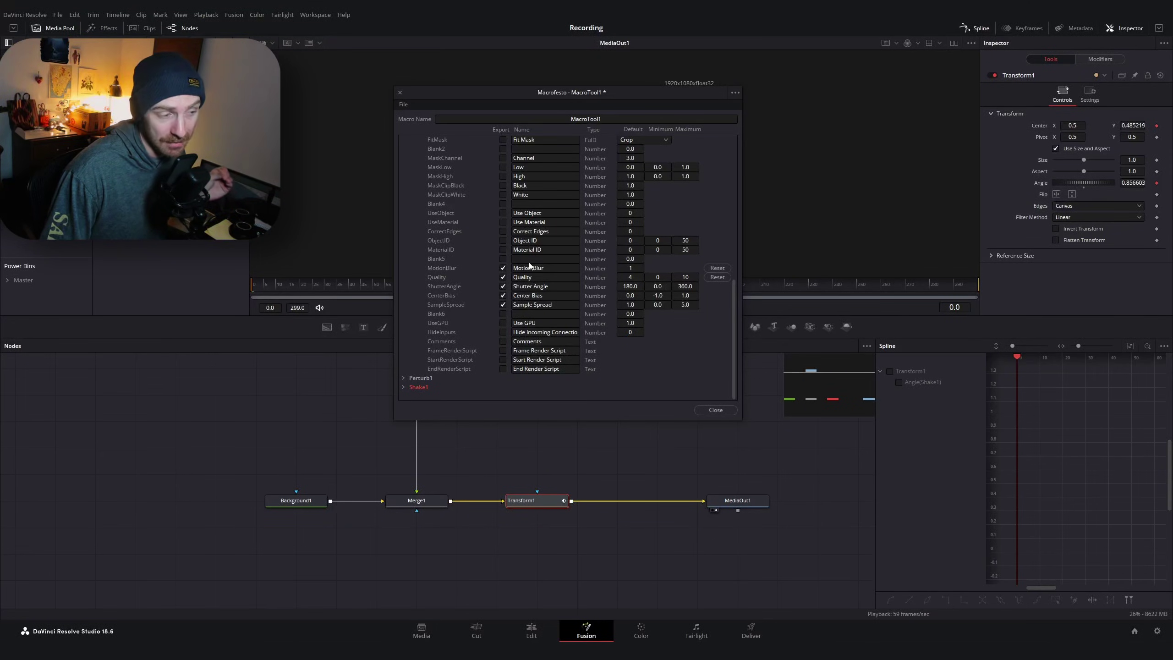
Step: Collapse Transform1's Common and Controls parameter groups
{"action": "scroll", "coordinate": [530, 265], "scroll_direction": "up", "scroll_amount": 5}
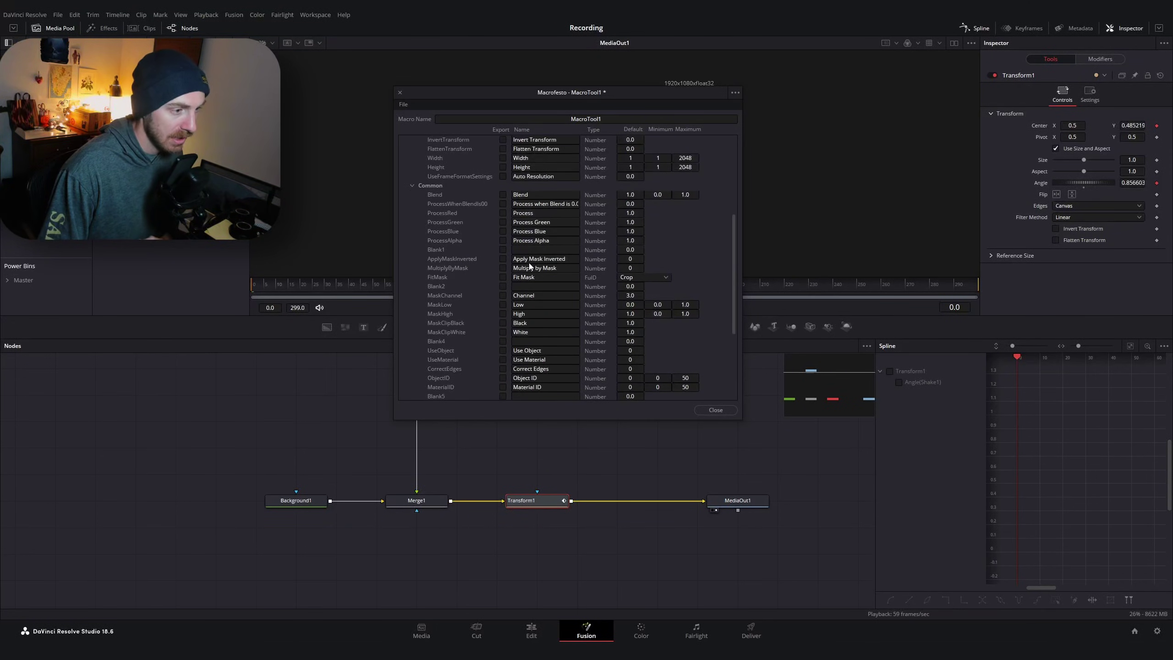
{"action": "left_click", "coordinate": [412, 185]}
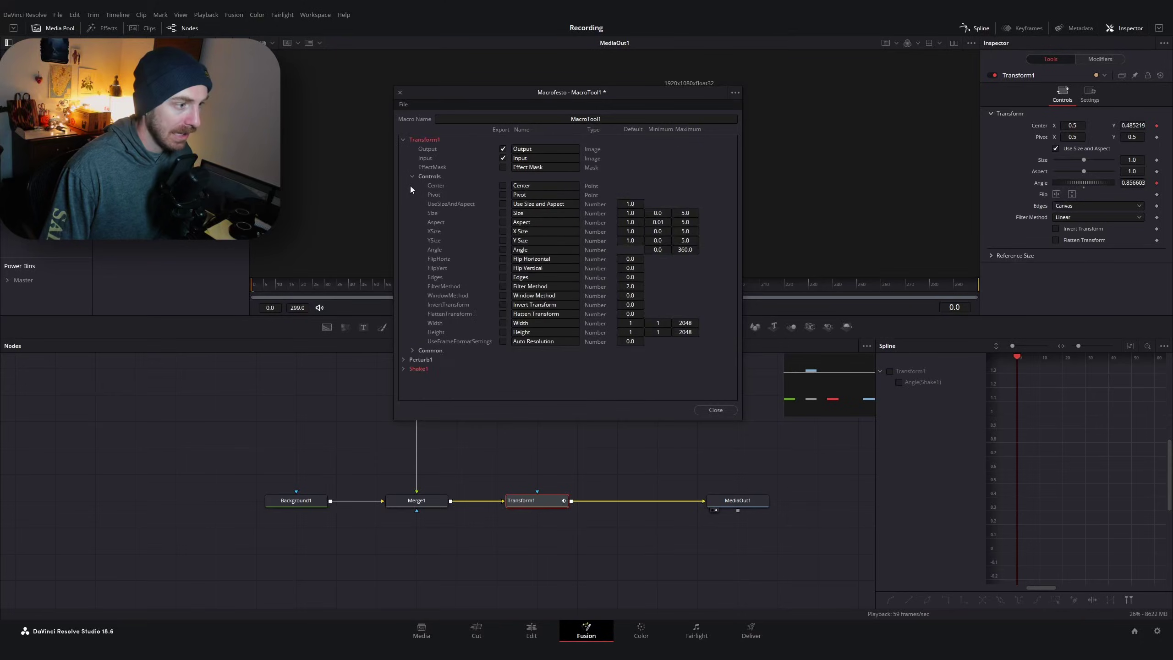
{"action": "left_click", "coordinate": [411, 176]}
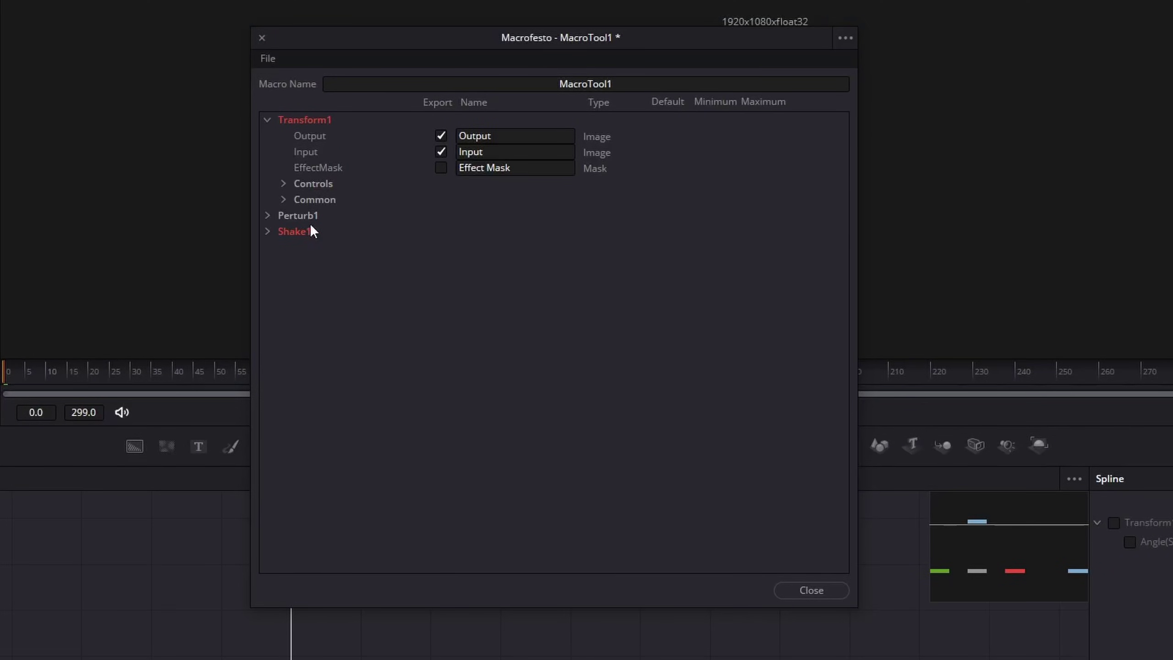
Step: Expand Perturb1 and export all its controls, including Value and Reseed
{"action": "left_click", "coordinate": [267, 215]}
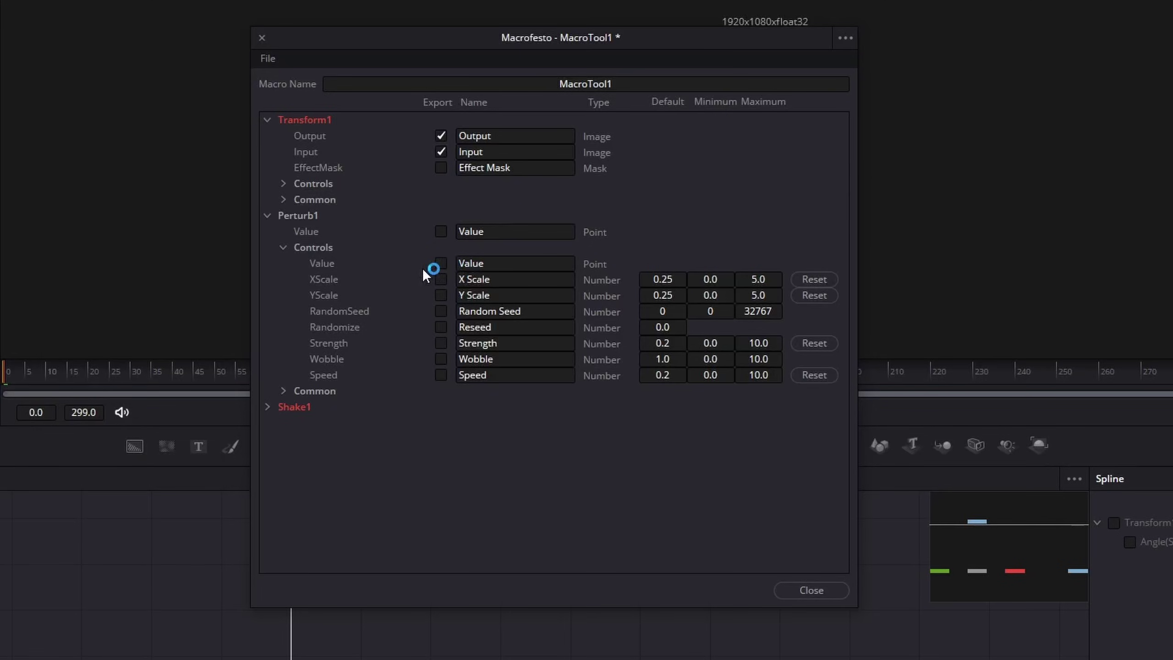
{"action": "left_click", "coordinate": [439, 265]}
{"action": "left_click", "coordinate": [440, 328]}
Step: On Shake1, unexport Position and Y; export Random Seed, Reseed, Smoothness, Minimum and Maximum
{"action": "left_click", "coordinate": [268, 406]}
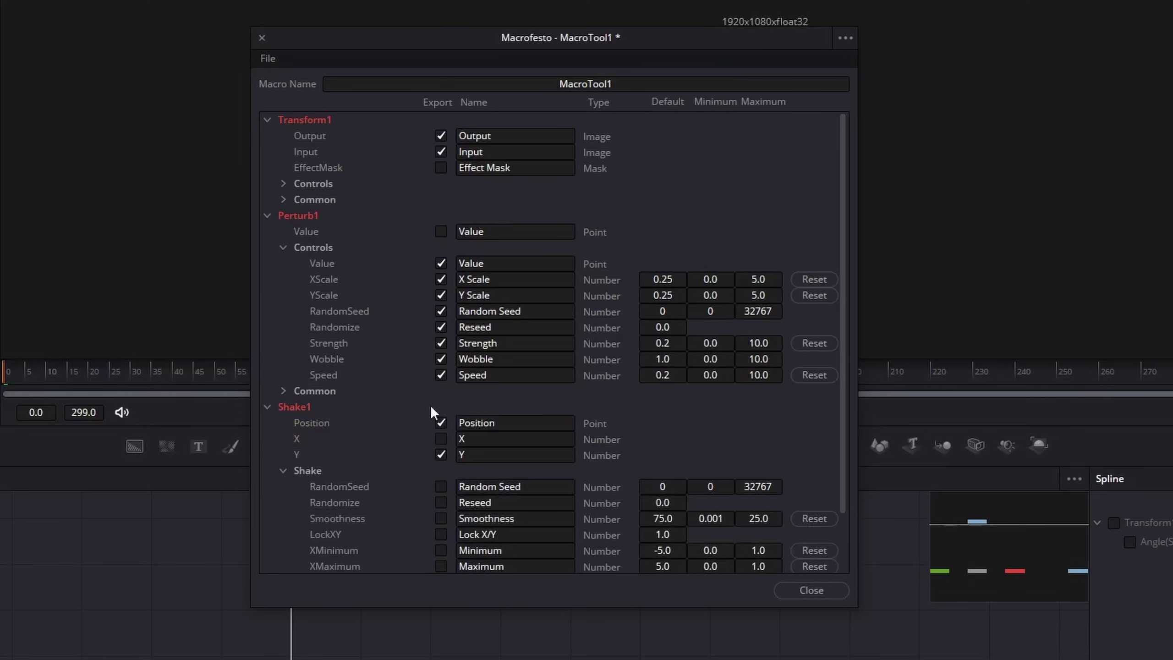
{"action": "scroll", "coordinate": [416, 383], "scroll_direction": "down", "scroll_amount": 2}
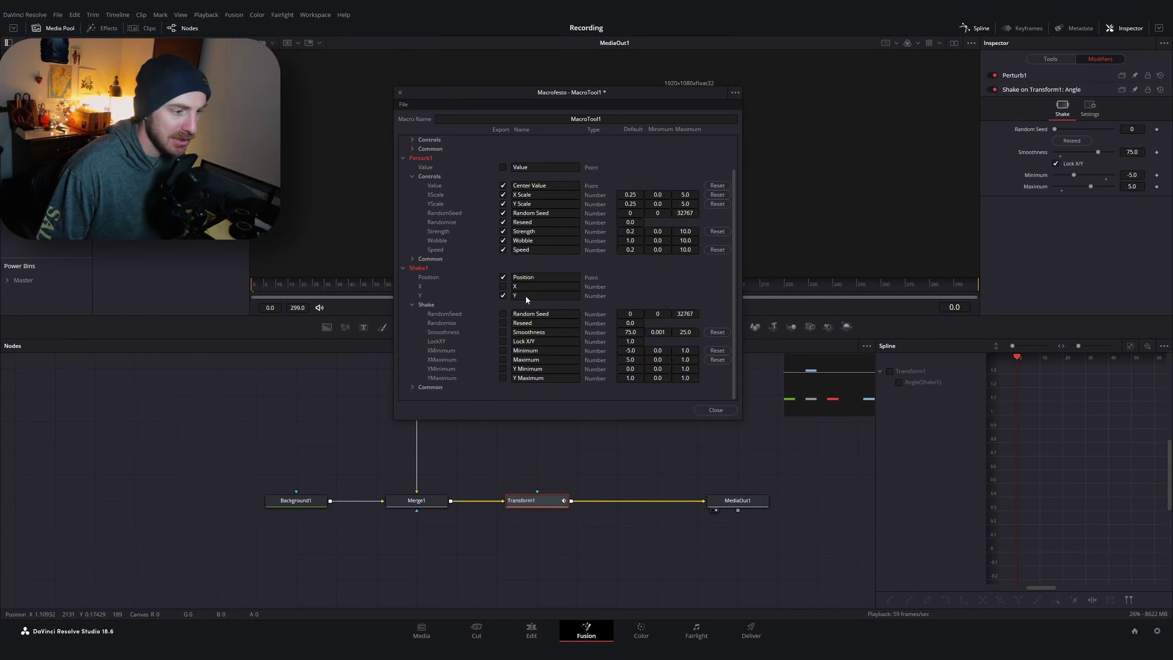
{"action": "left_click", "coordinate": [503, 277]}
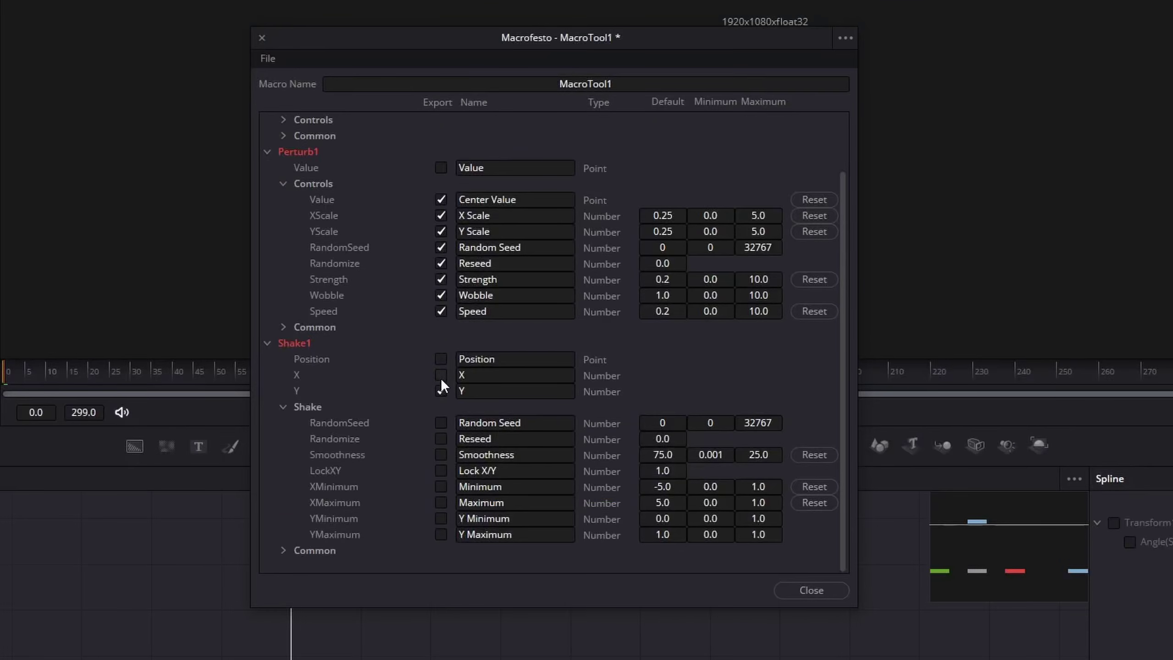
{"action": "left_click", "coordinate": [503, 295]}
{"action": "left_click", "coordinate": [441, 423]}
{"action": "left_click", "coordinate": [441, 438]}
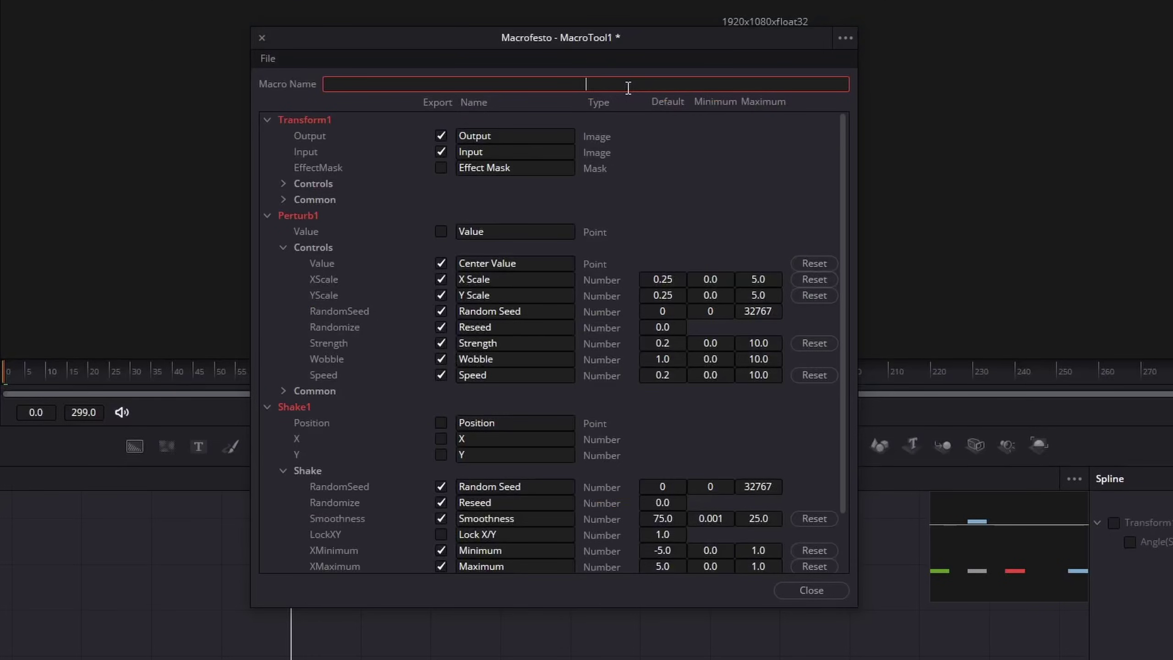
Step: Enter Wobble_v2 as the macro name and Save As Wobble_v2.setting under Fusion > Macros > Wampus
{"action": "type", "text": "Wobble_v2"}
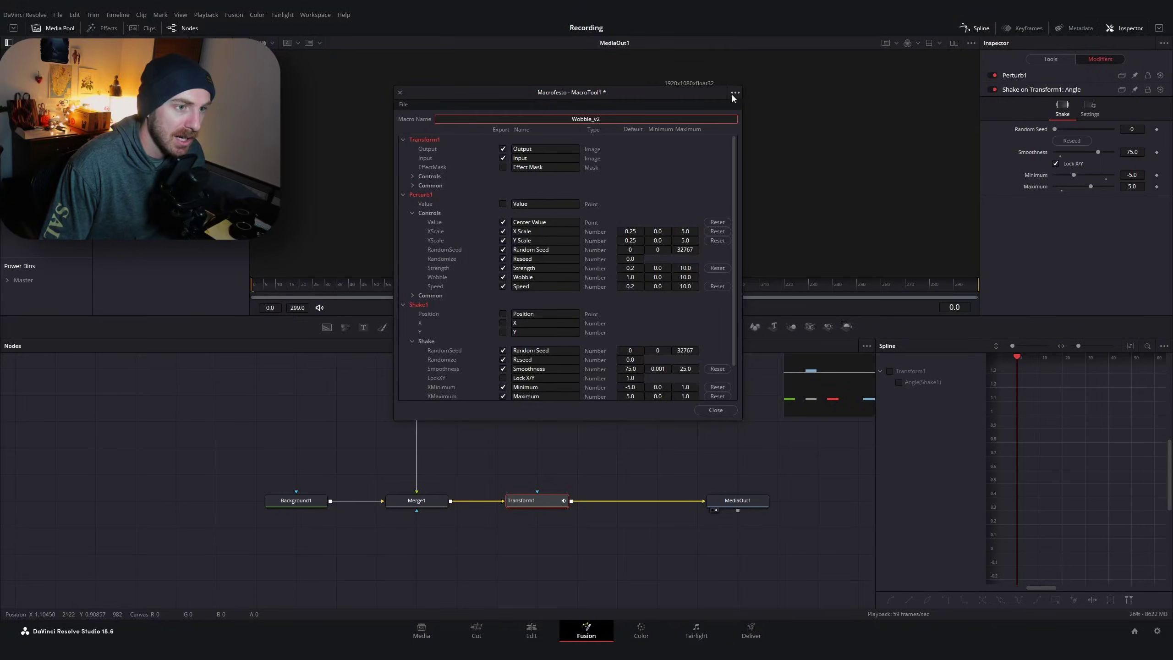
{"action": "left_click", "coordinate": [735, 93]}
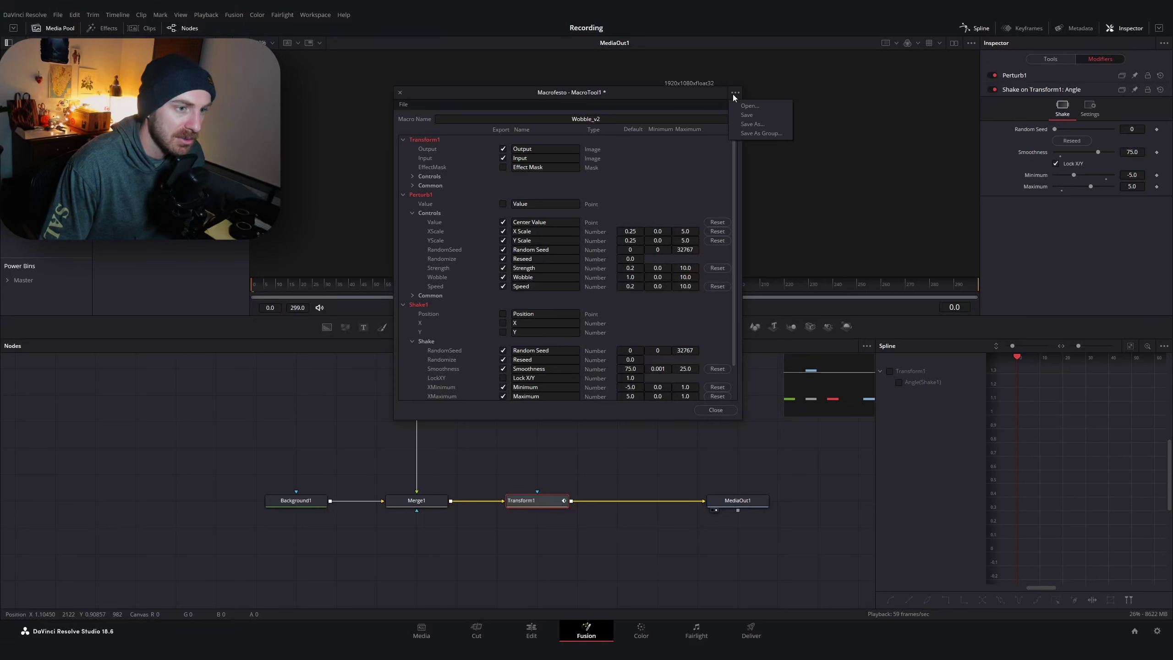
{"action": "left_click", "coordinate": [766, 127]}
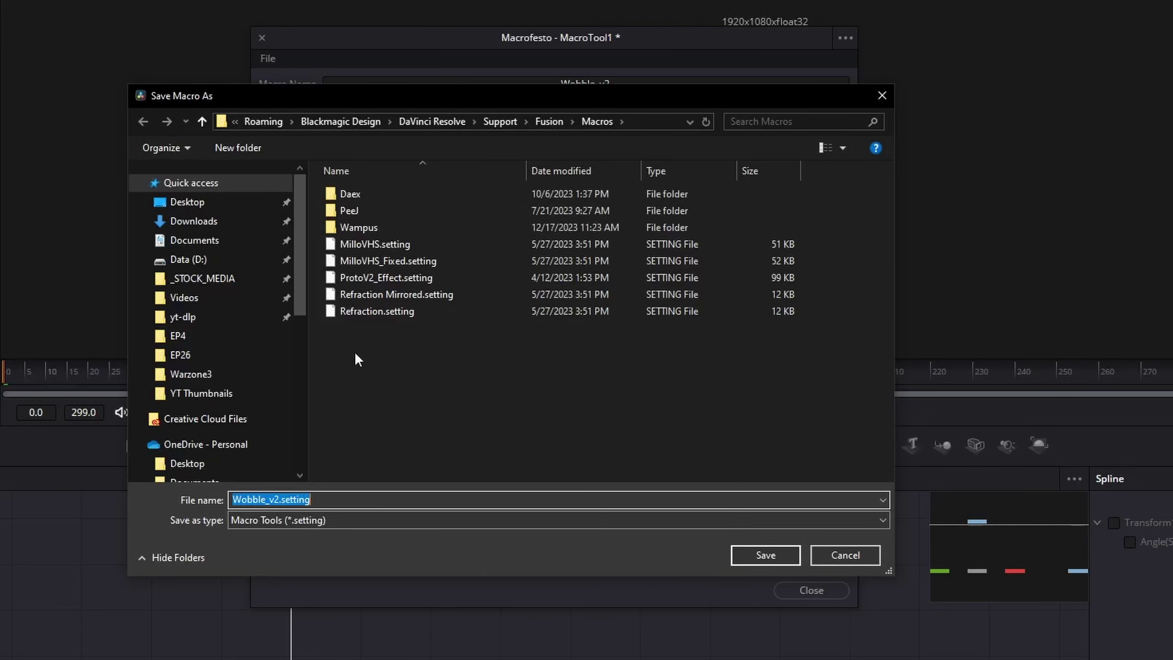
{"action": "double_click", "coordinate": [371, 227]}
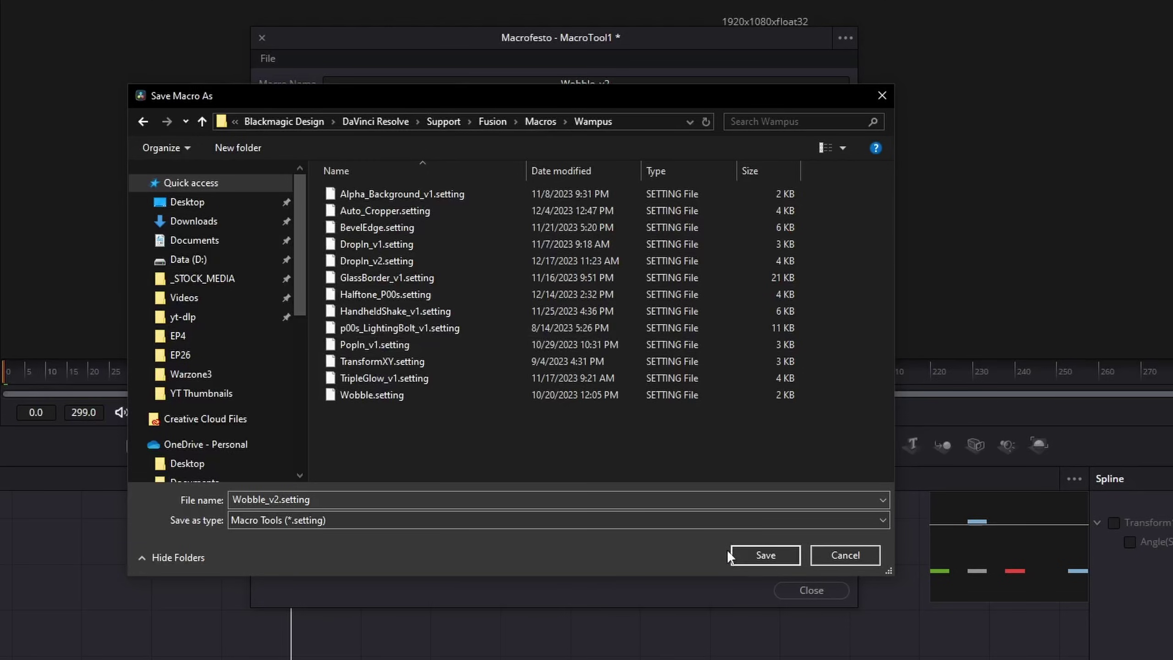
{"action": "left_click", "coordinate": [765, 555]}
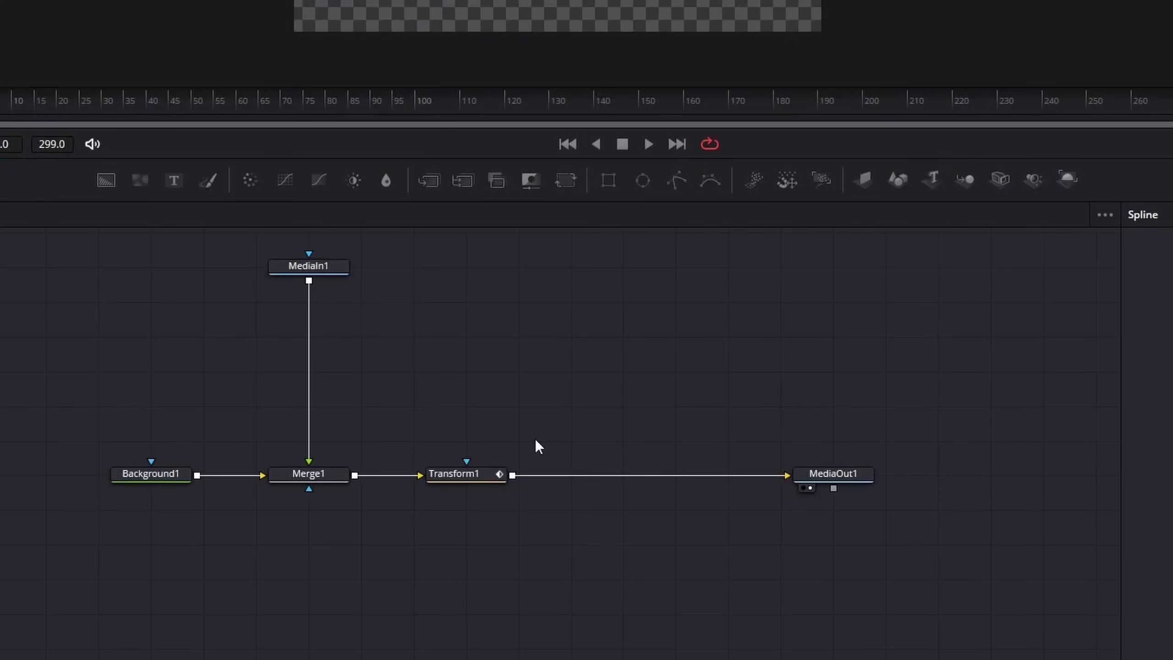
Step: Add the Wobble_v2 macro node through the 'wob' tool search
{"action": "key", "text": "shift+space"}
{"action": "type", "text": "wob"}
{"action": "key", "text": "BackSpace"}
{"action": "key", "text": "BackSpace"}
{"action": "type", "text": "ob"}
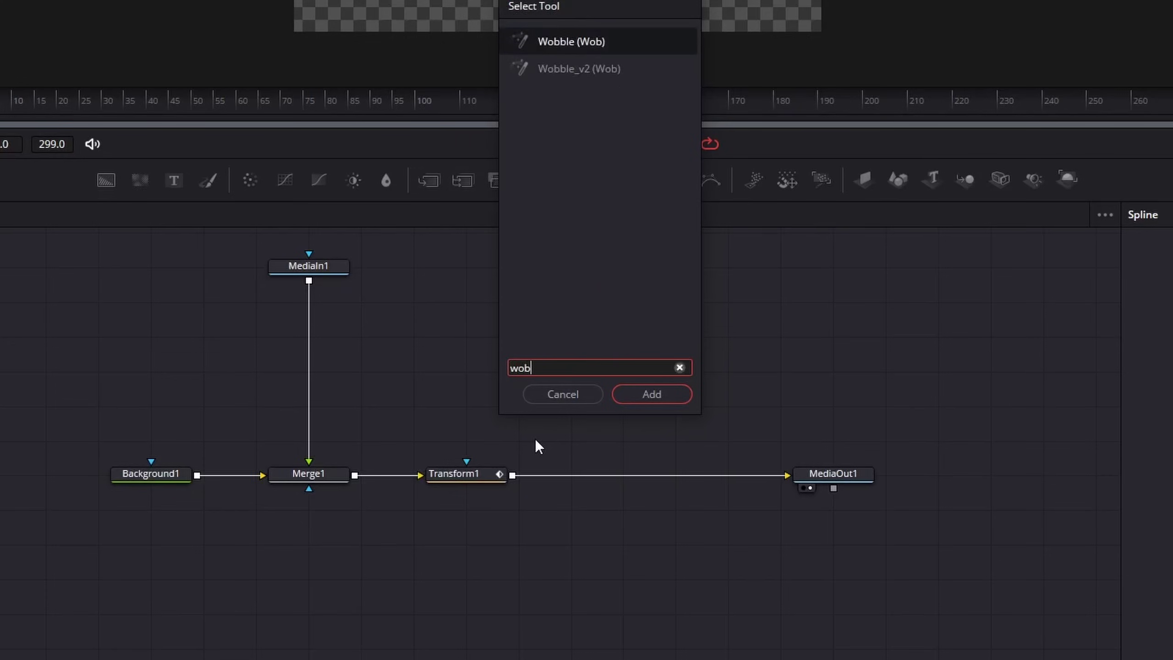
{"action": "key", "text": "Down"}
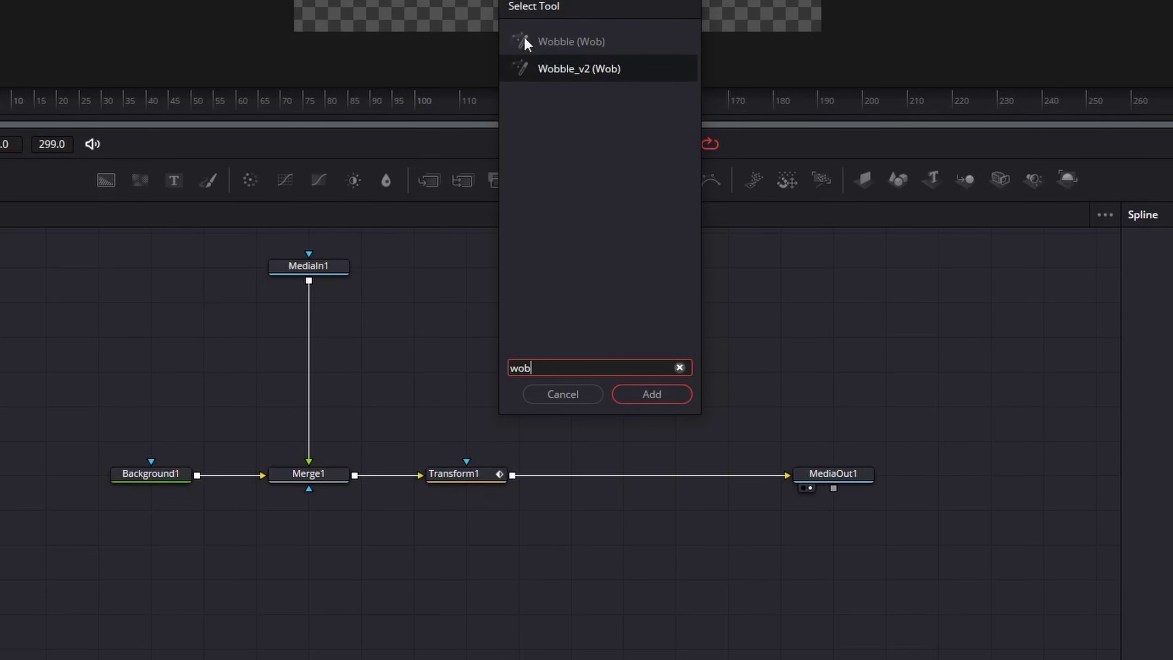
{"action": "key", "text": "Return"}
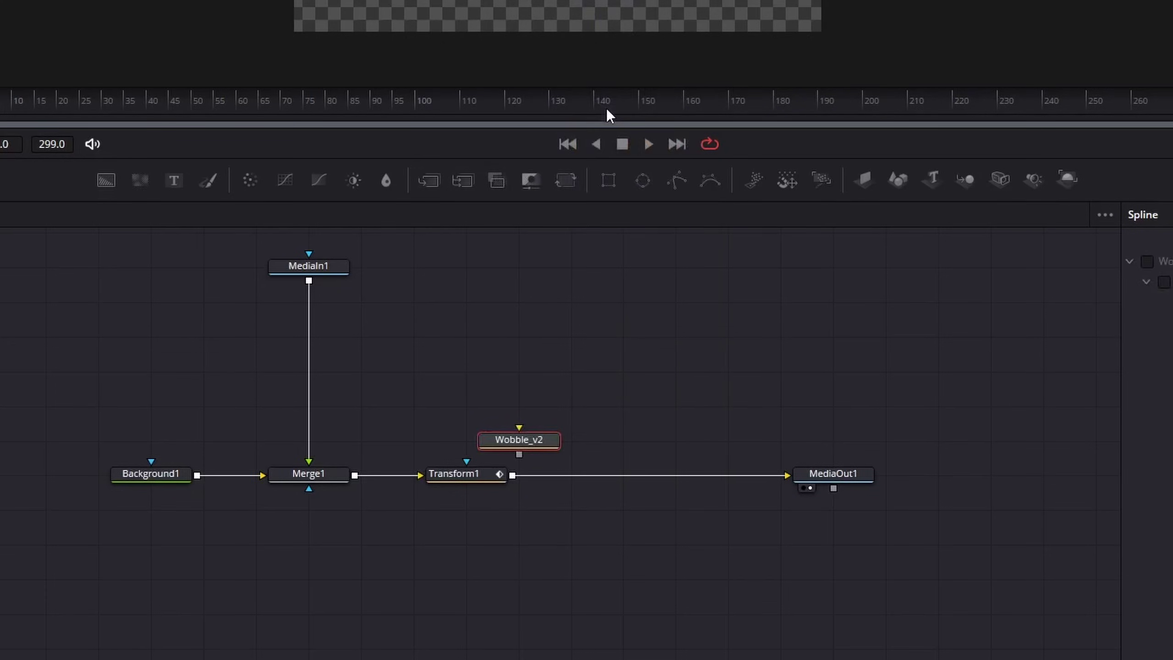
Step: Replace Transform1 with Wobble_v2 between Merge1 and MediaOut1 and preview the wobble
{"action": "left_click", "coordinate": [458, 477]}
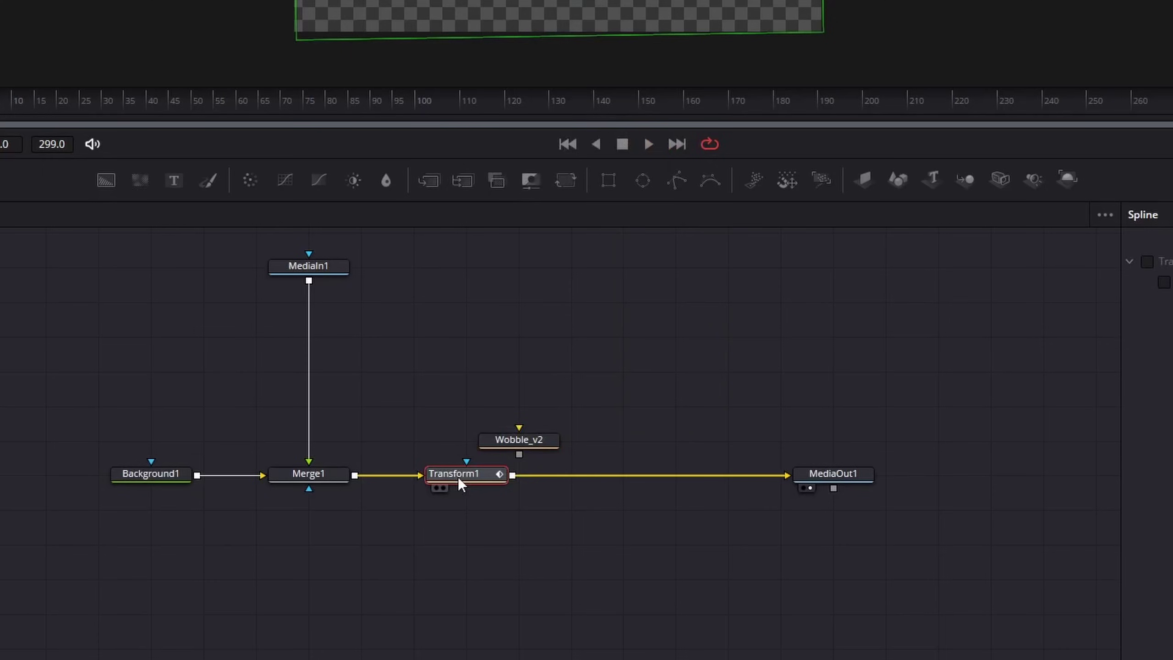
{"action": "key", "text": "Delete"}
{"action": "left_click", "coordinate": [518, 441]}
{"action": "left_click_drag", "start_coordinate": [525, 447], "coordinate": [521, 478]}
{"action": "key", "text": "space"}
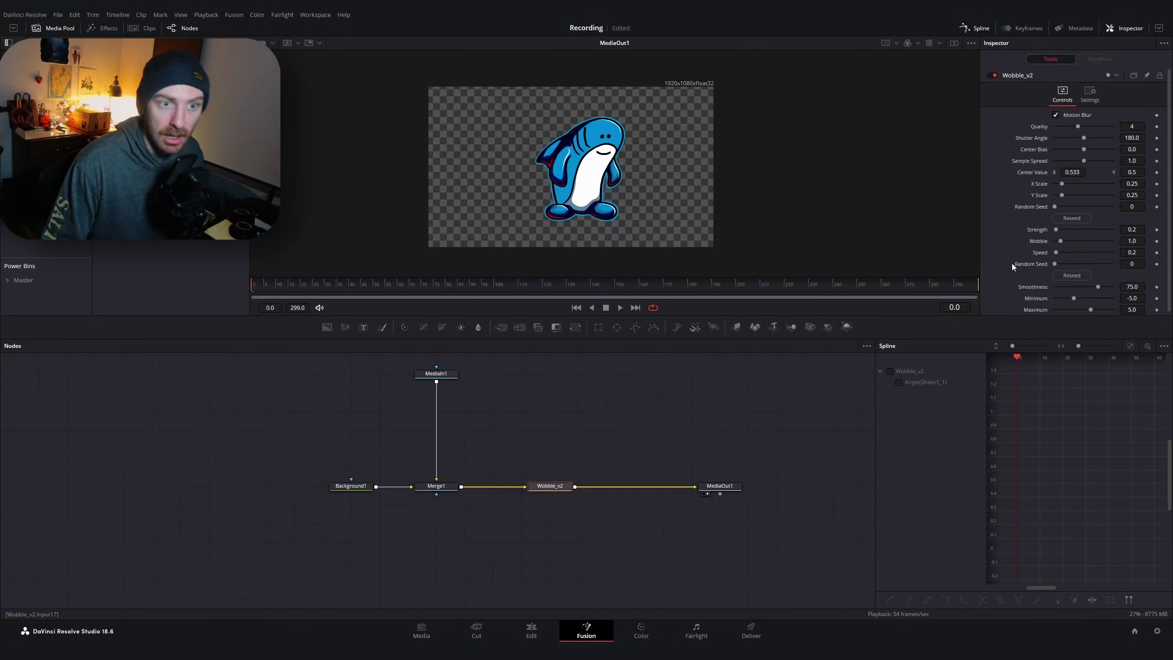
Step: Test shifting Center X, undo it back to 0.5, and lower the wobble's Minimum value
{"action": "scroll", "coordinate": [1006, 185], "scroll_direction": "down", "scroll_amount": 1}
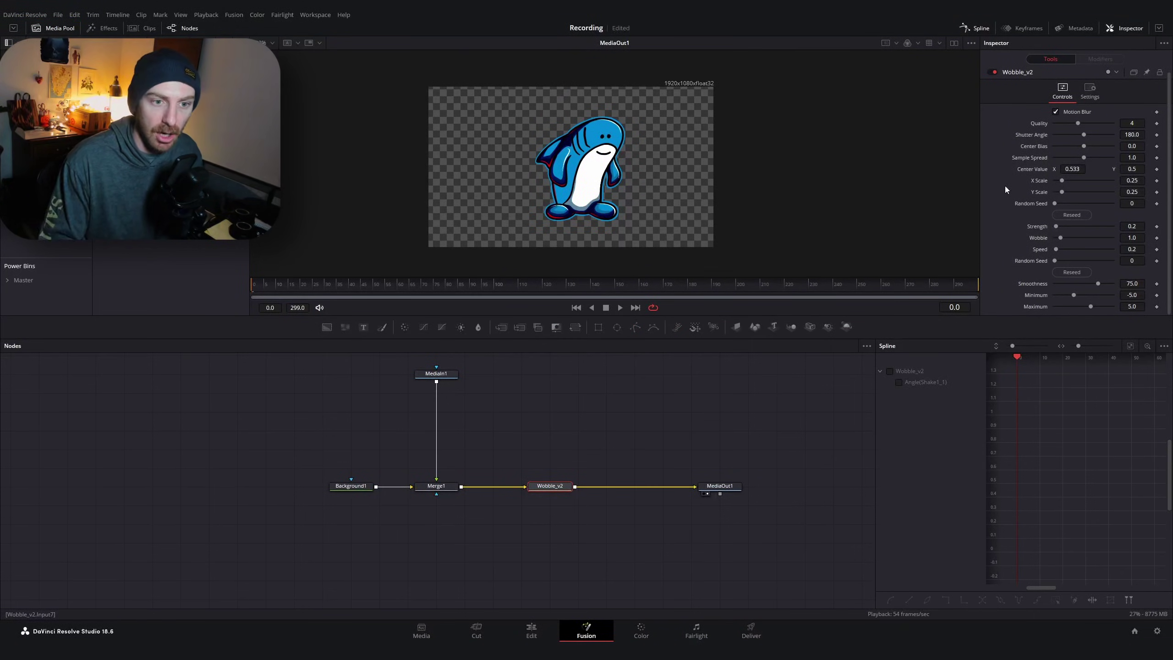
{"action": "left_click_drag", "start_coordinate": [1071, 169], "coordinate": [1044, 169]}
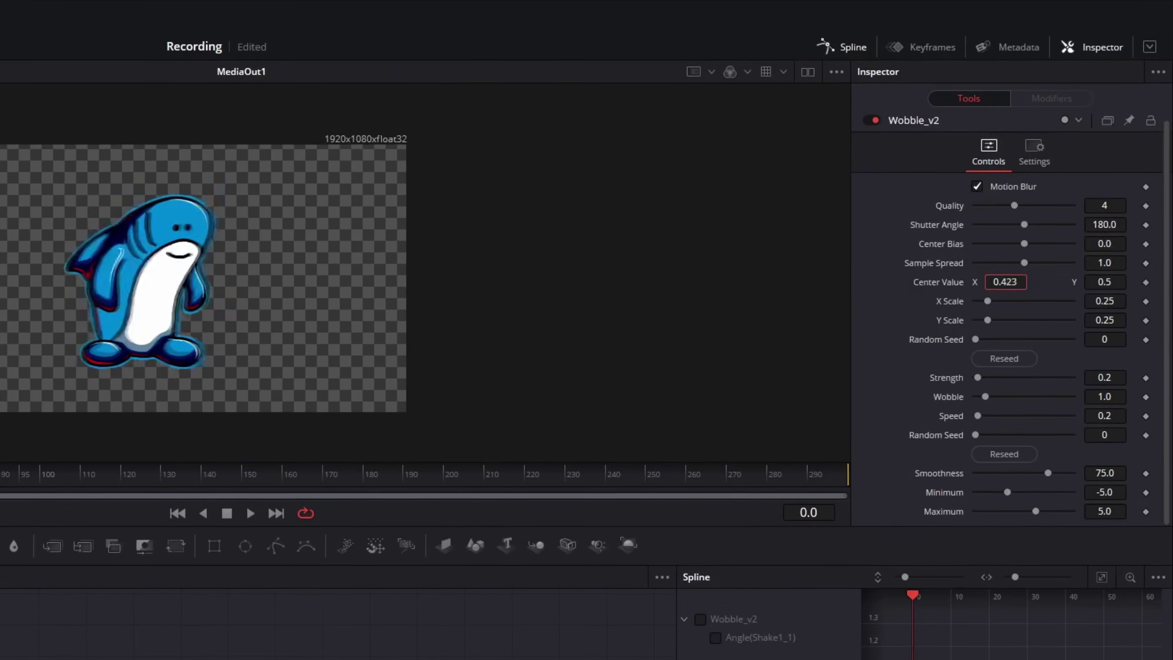
{"action": "key", "text": "ctrl+z"}
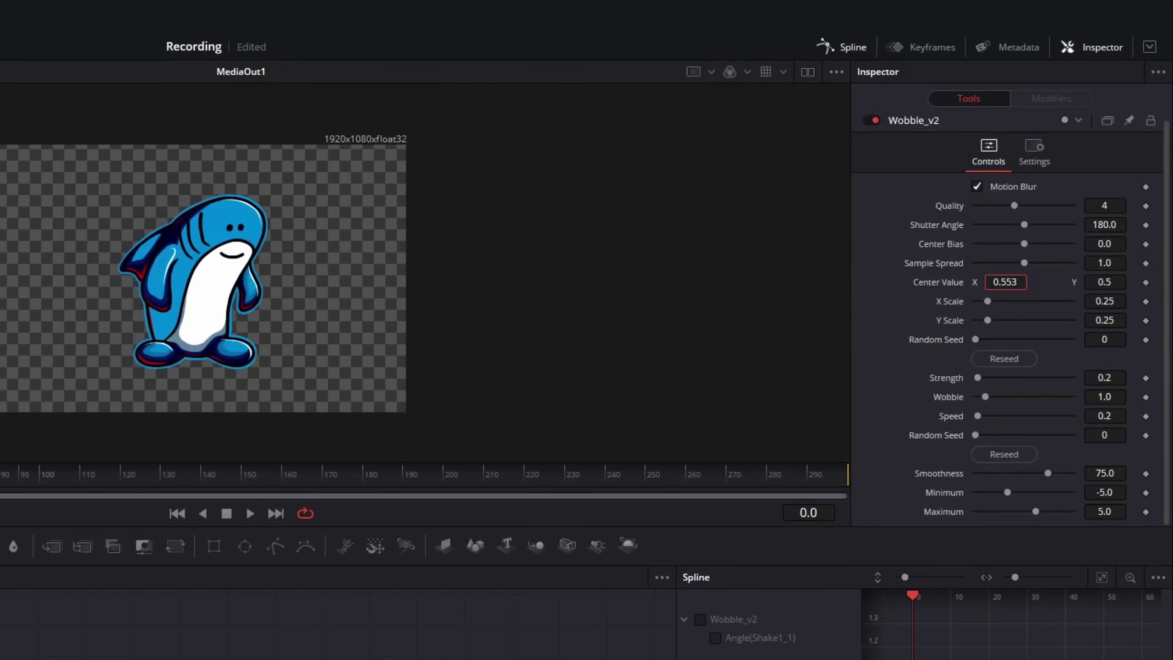
{"action": "key", "text": "ctrl+z"}
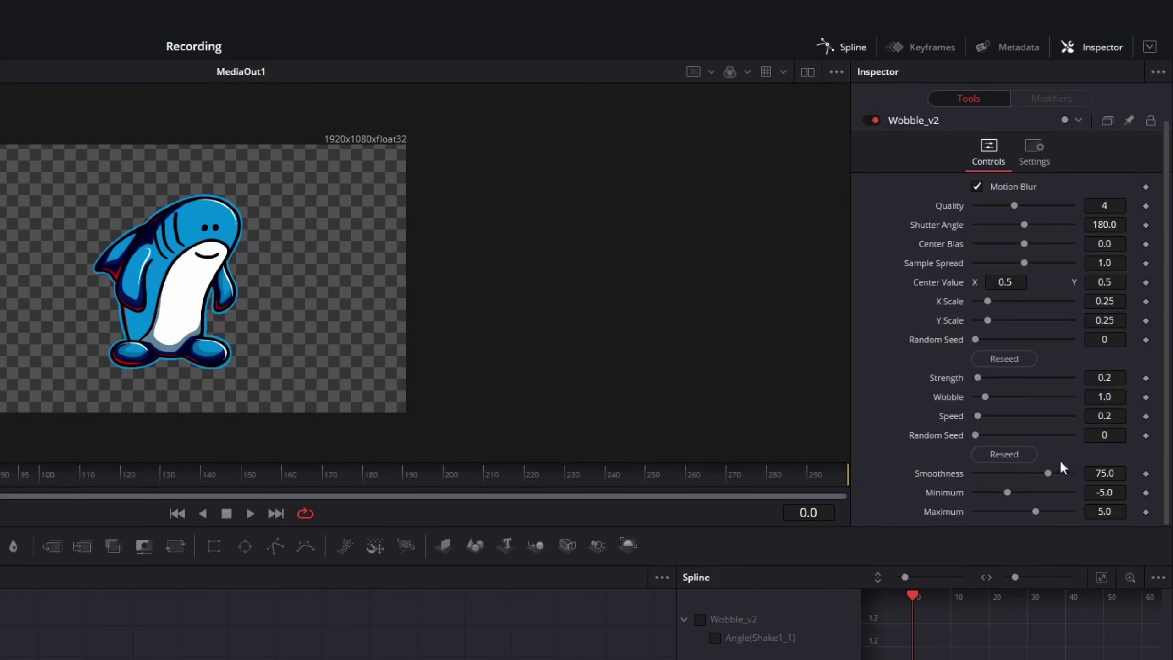
{"action": "left_click_drag", "start_coordinate": [1007, 493], "coordinate": [1036, 490]}
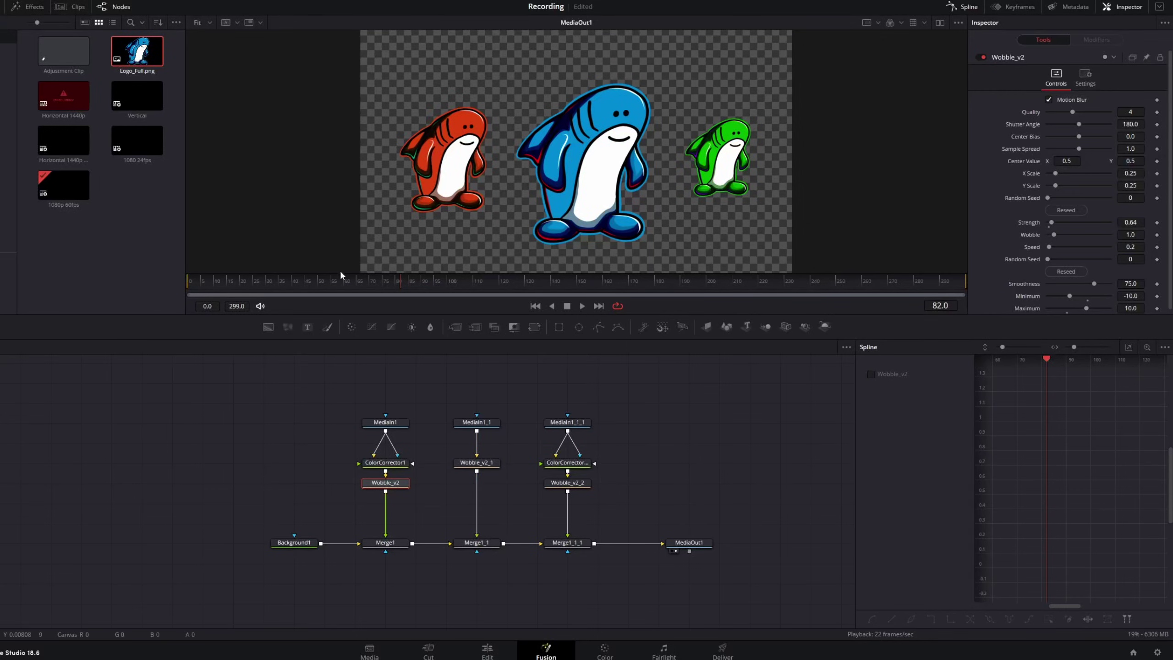
Step: Play back from the start, then reseed Perturb and Shake on each shark's Wobble_v2 copy
{"action": "key", "text": "Home"}
{"action": "key", "text": "space"}
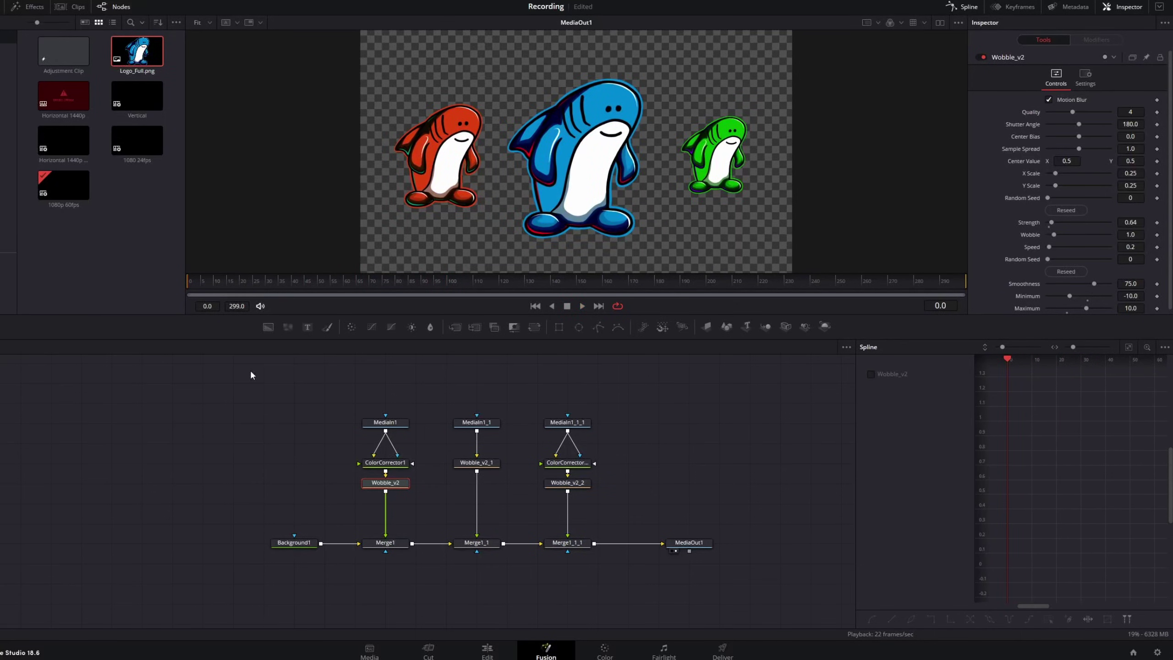
{"action": "left_click", "coordinate": [1066, 210]}
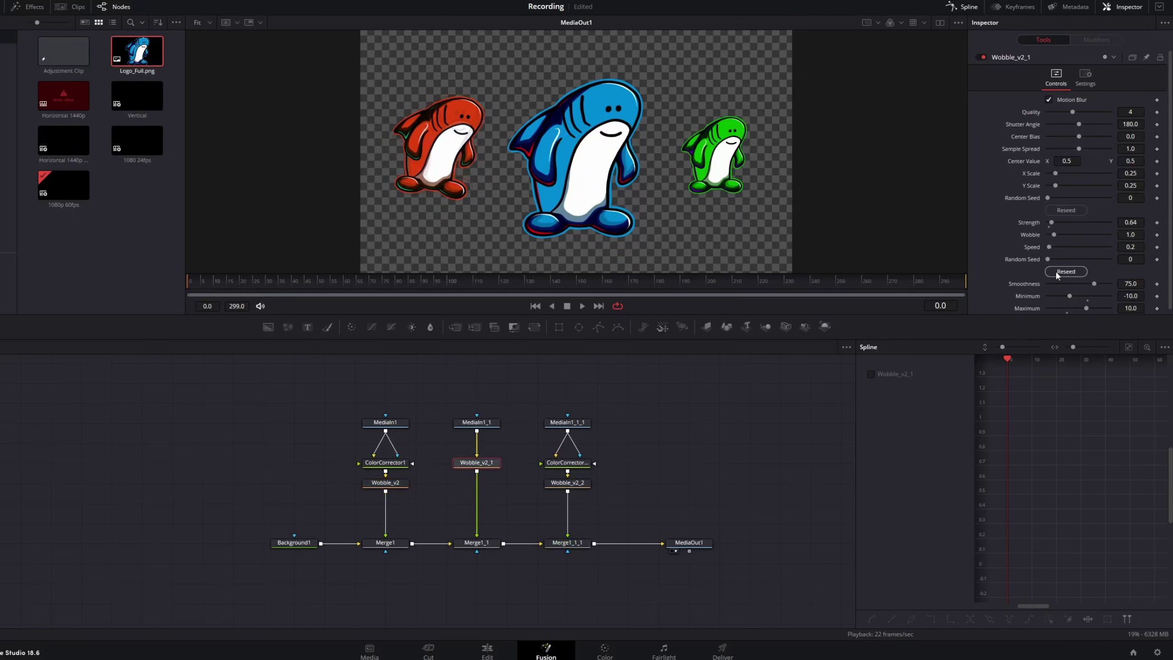
{"action": "left_click", "coordinate": [1057, 272]}
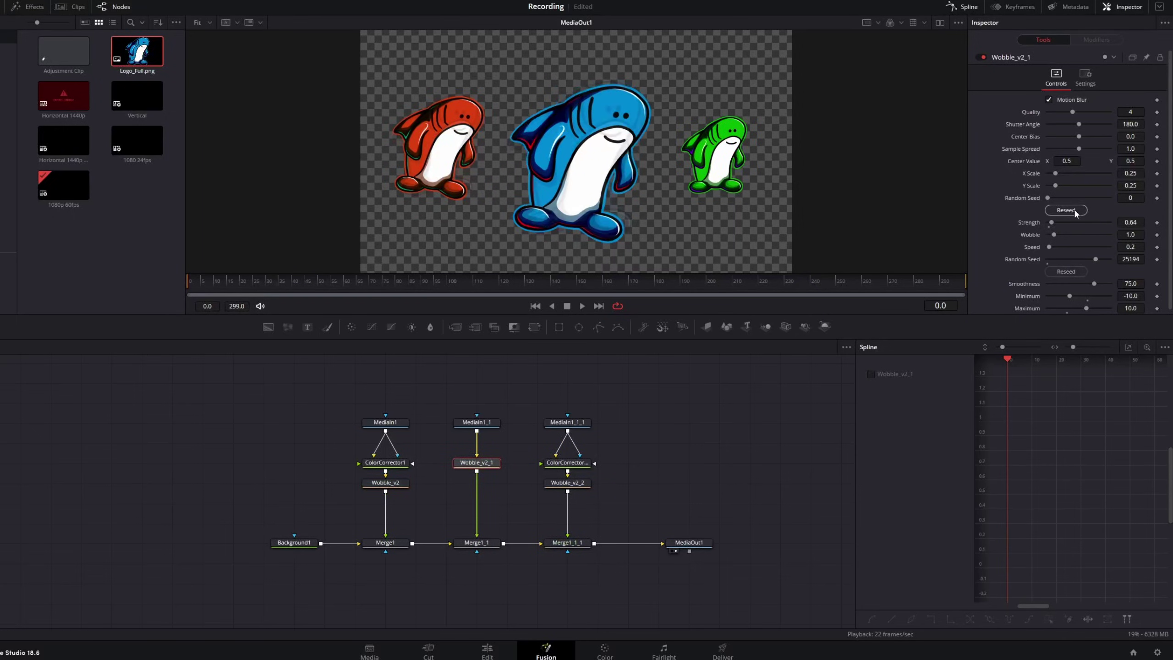
{"action": "left_click", "coordinate": [1066, 211]}
{"action": "left_click", "coordinate": [1066, 272]}
{"action": "left_click", "coordinate": [1066, 210]}
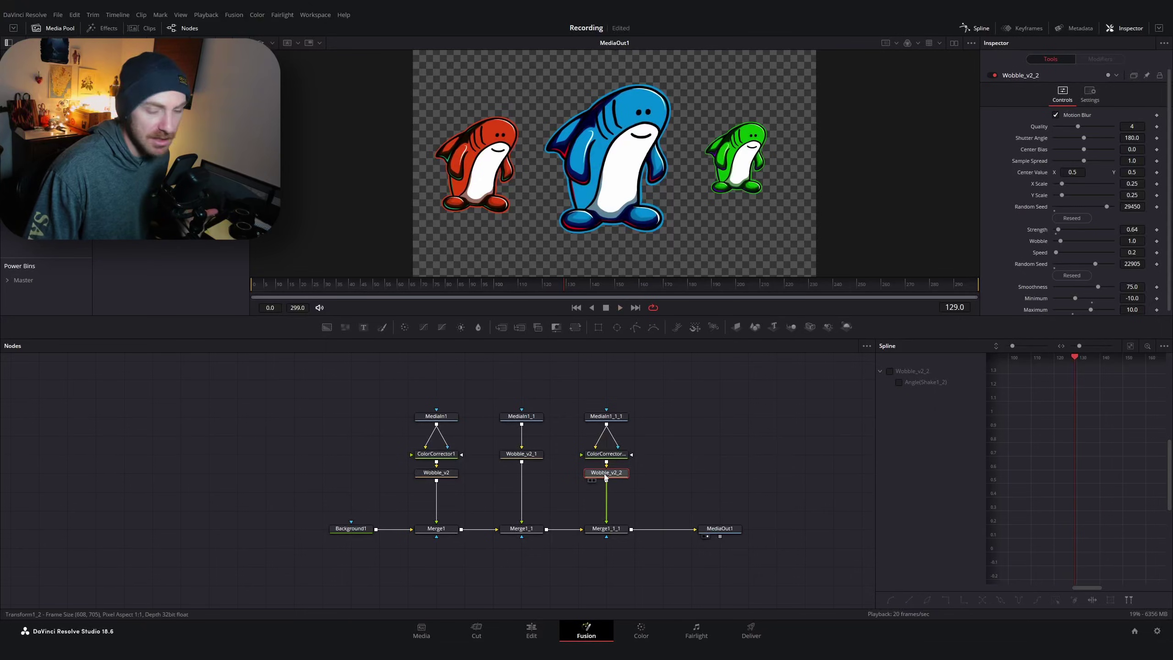
Step: Open the saved Wobble_v2 macro for editing from Wobble_v2_2's Macro > Wampus menu
{"action": "right_click", "coordinate": [605, 477]}
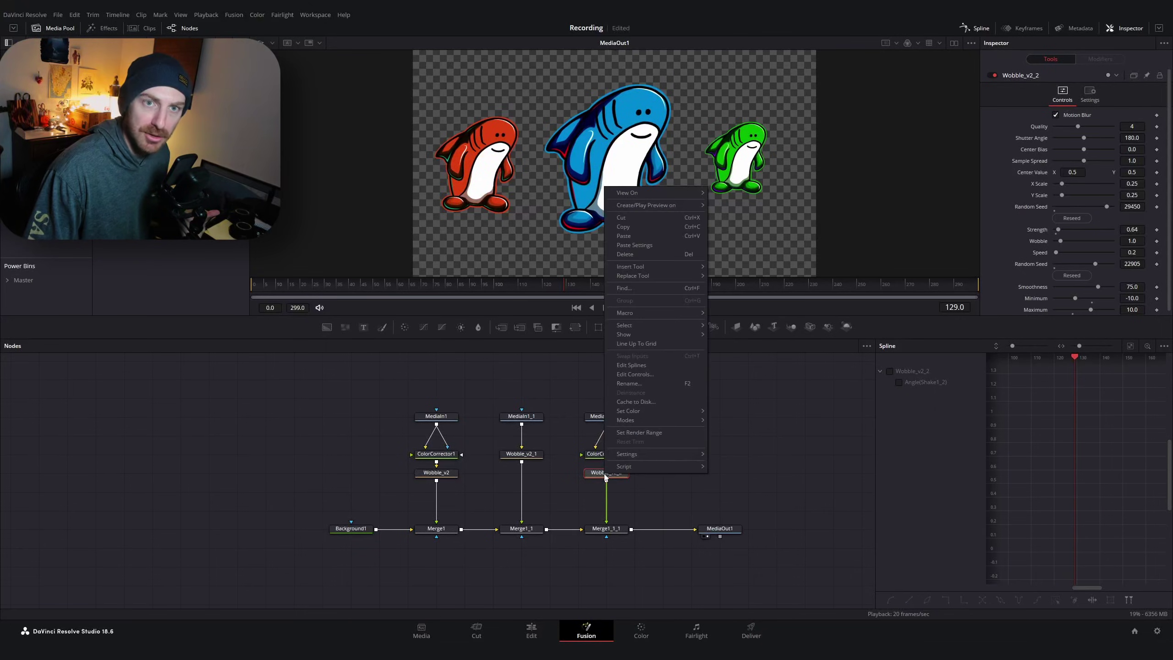
{"action": "mouse_move", "coordinate": [651, 312]}
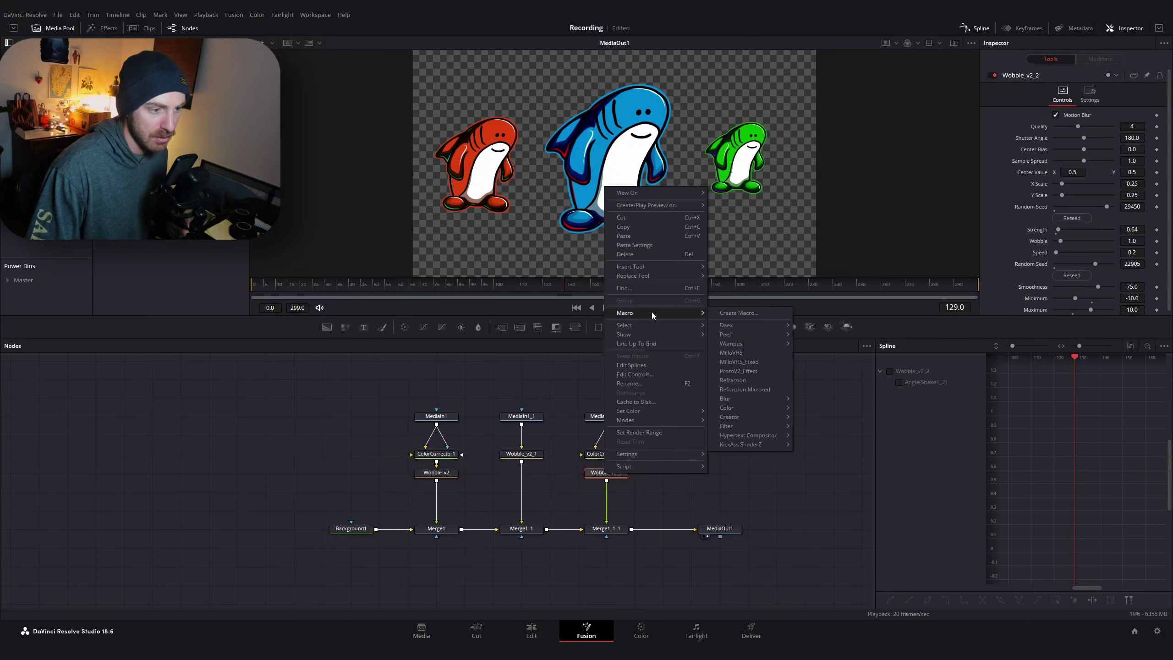
{"action": "mouse_move", "coordinate": [748, 343]}
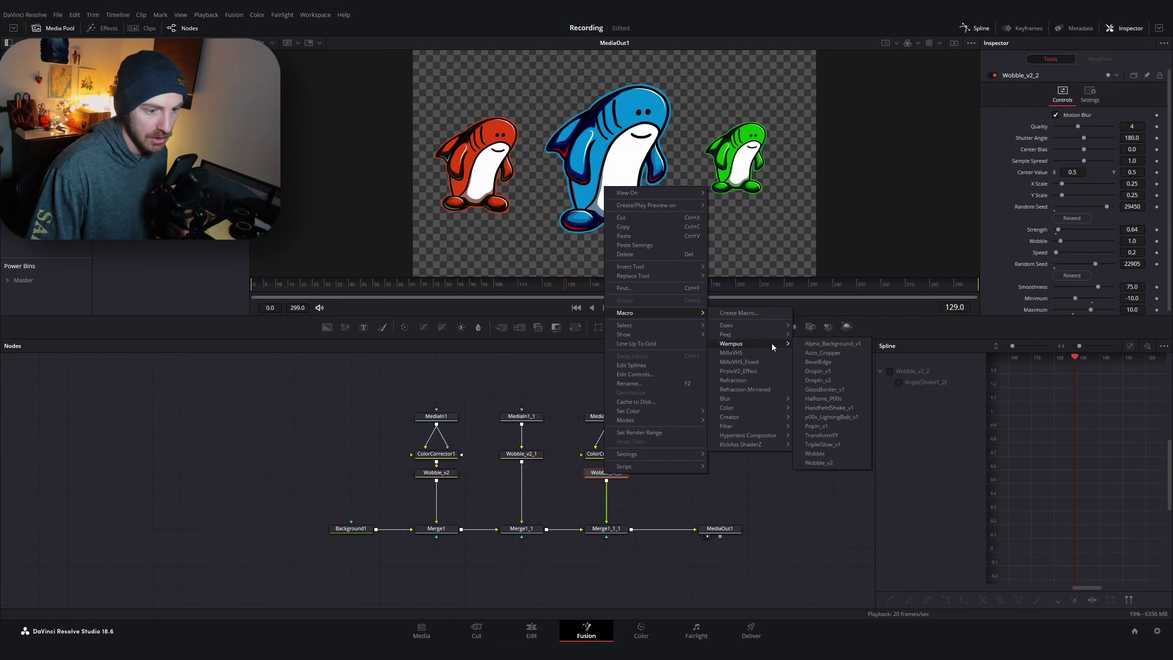
{"action": "left_click", "coordinate": [834, 461]}
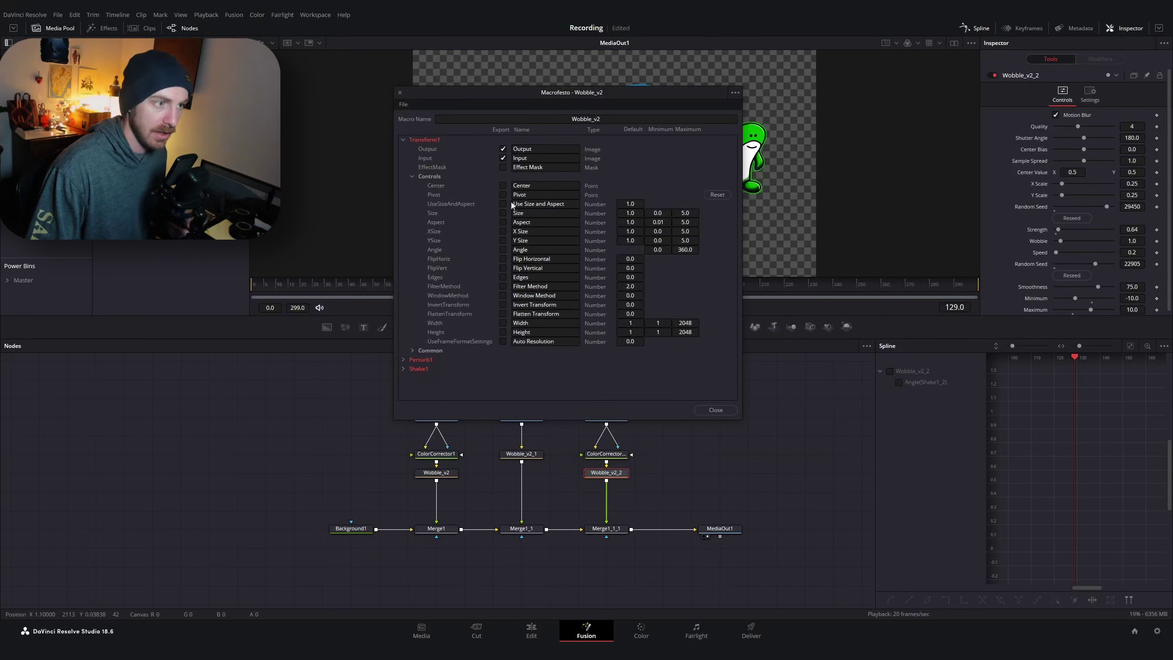